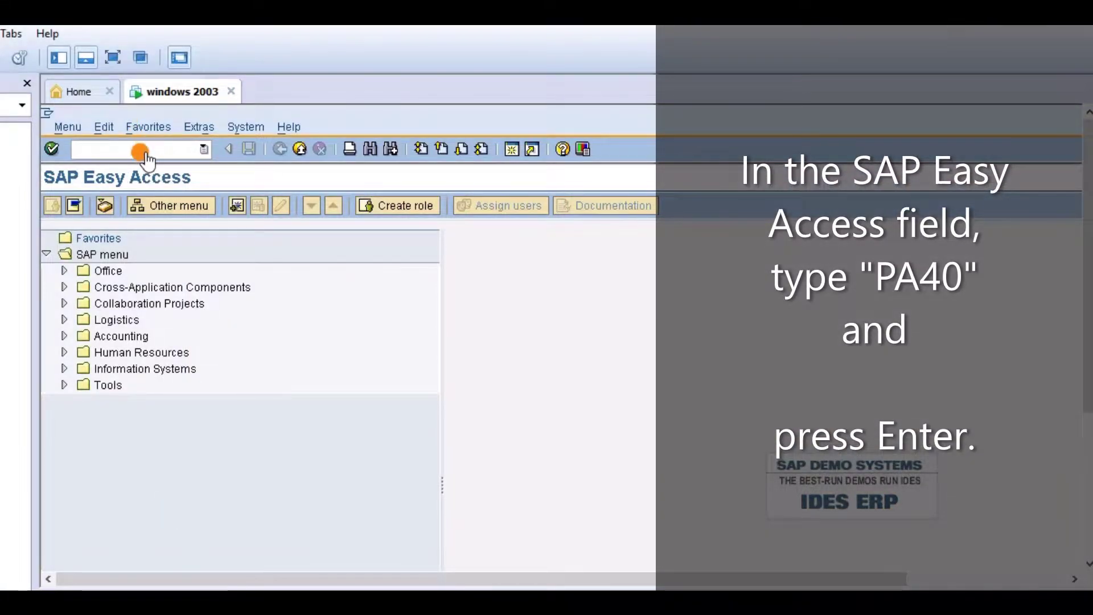
# Open the Personnel Actions transaction with PA40
pyautogui.write('pa40')
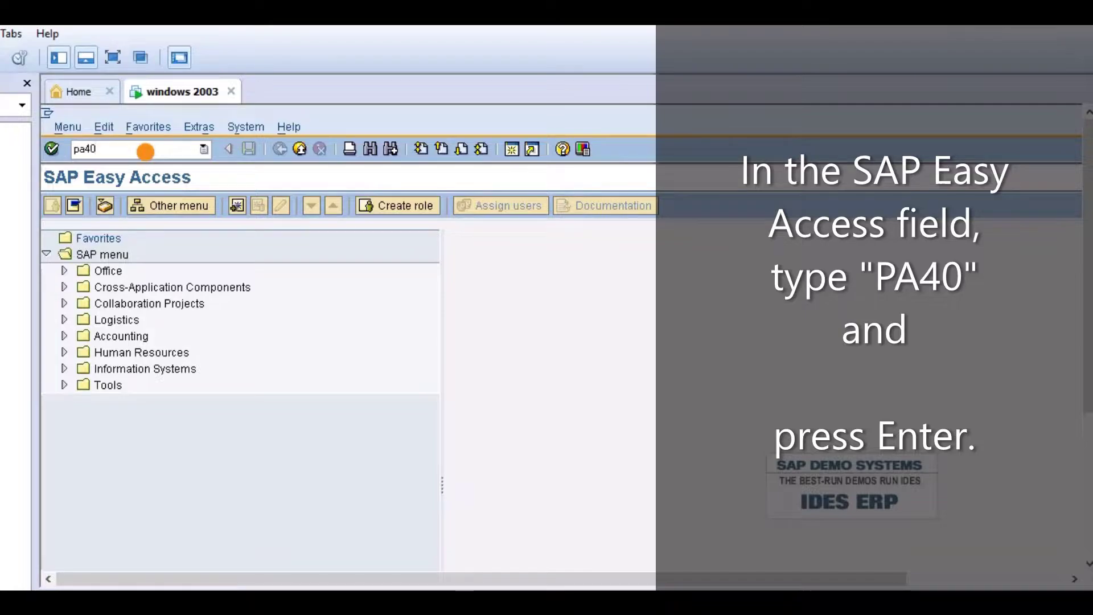
pyautogui.press('Return')
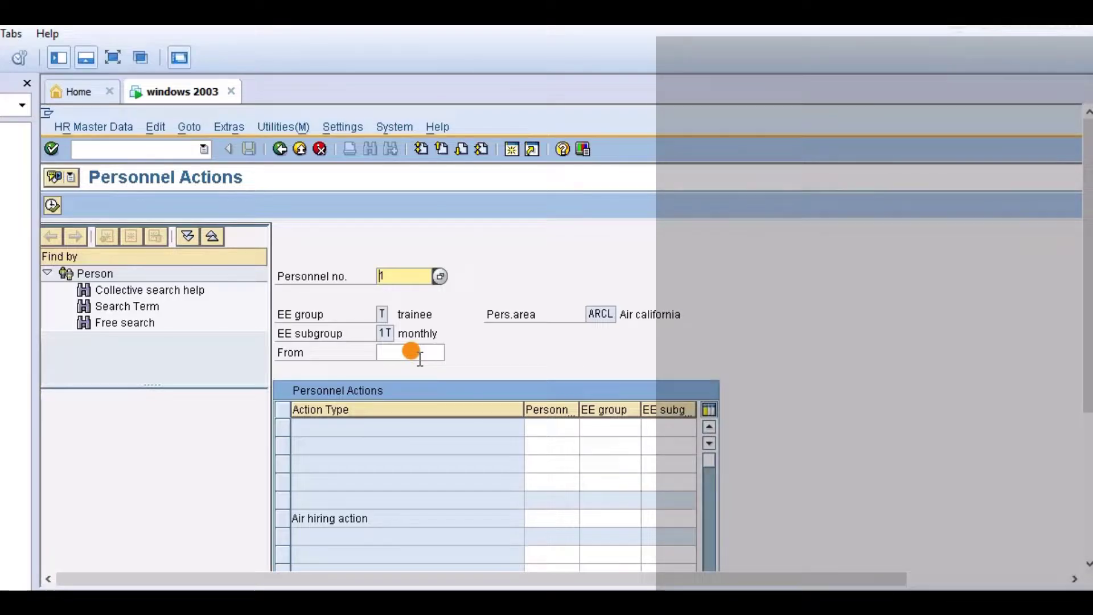
# Run the Air hiring action and view its infotypes 0001, 0002, 0006, 0007, 0008, 0009, 0021
pyautogui.click(397, 276)
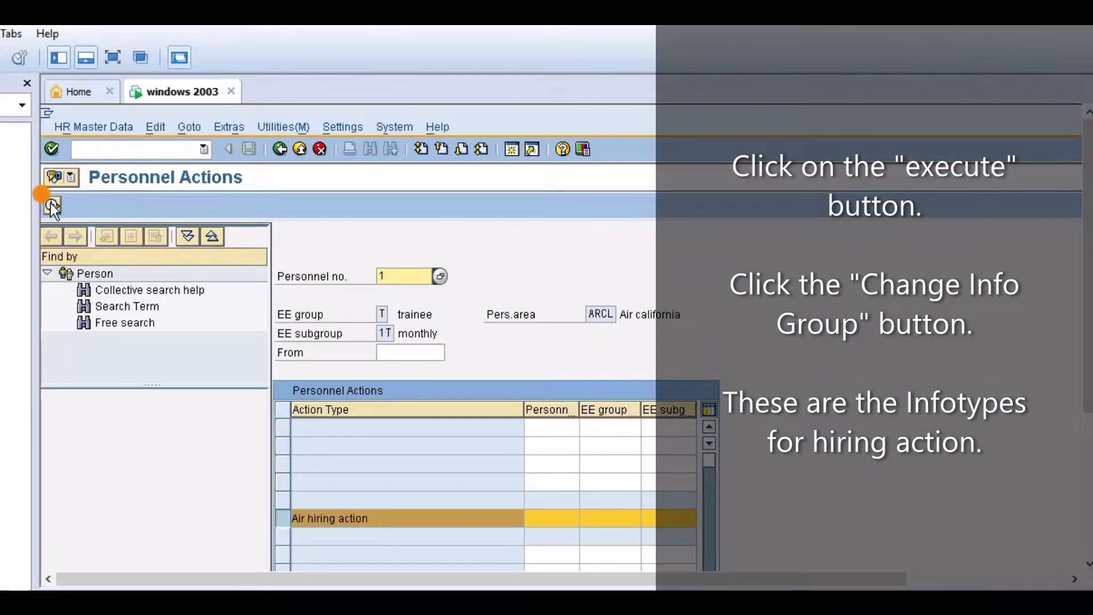
pyautogui.click(52, 207)
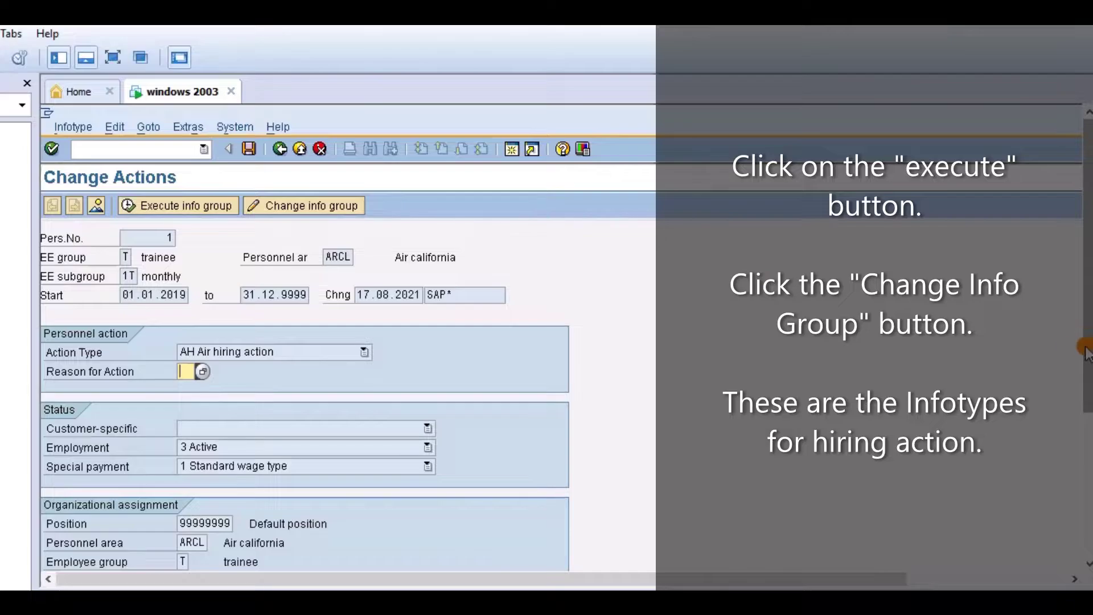
pyautogui.moveTo(1087, 355); pyautogui.dragTo(1080, 236)
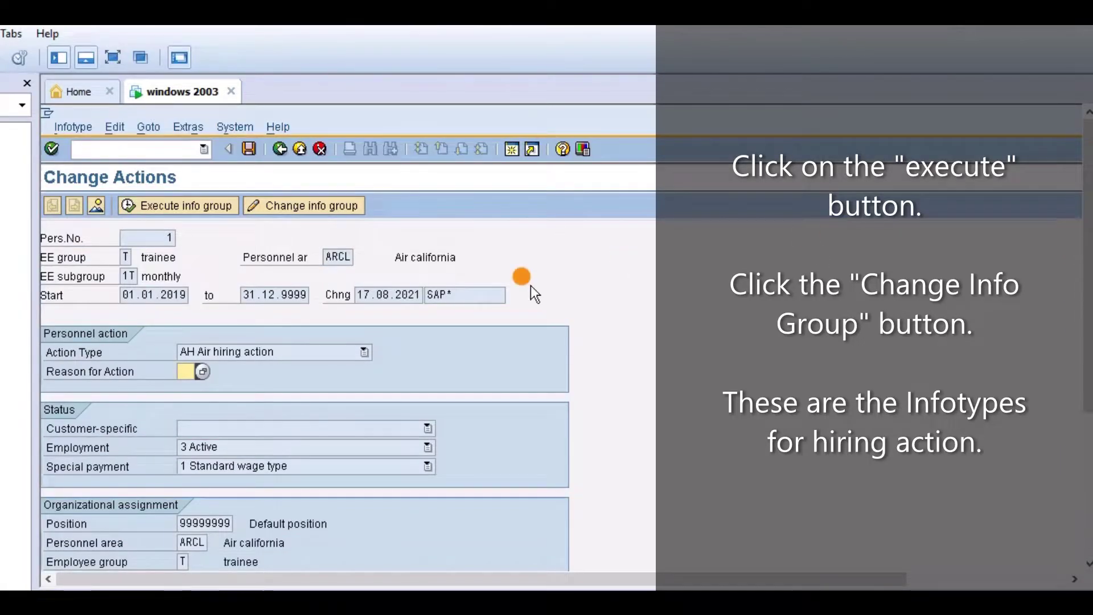
pyautogui.click(283, 211)
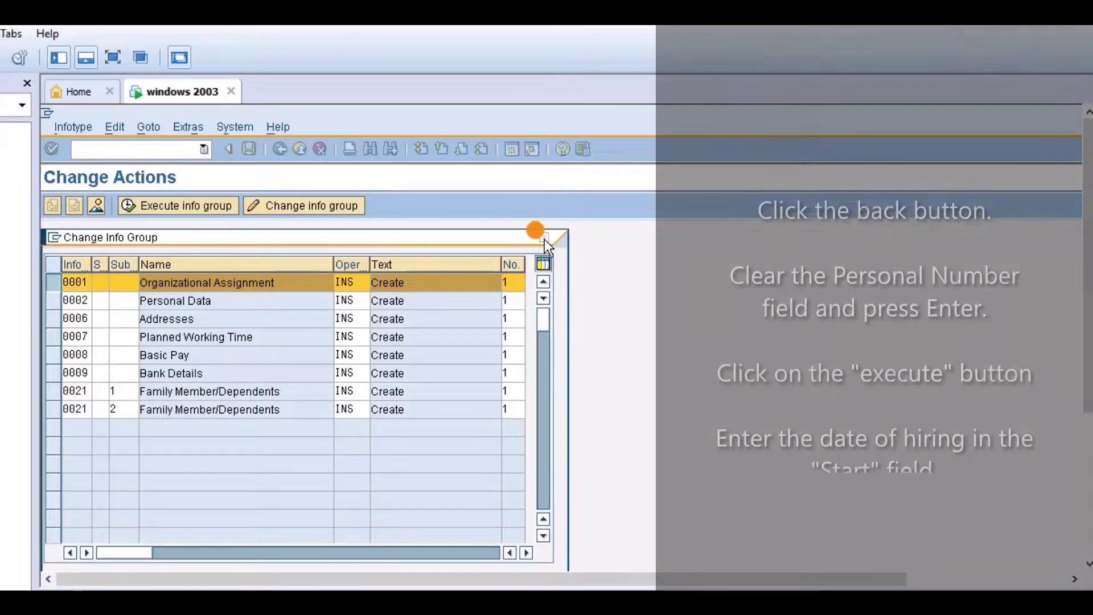
# Clear the personnel number and execute the Air hiring action for a new employee
pyautogui.click(544, 240)
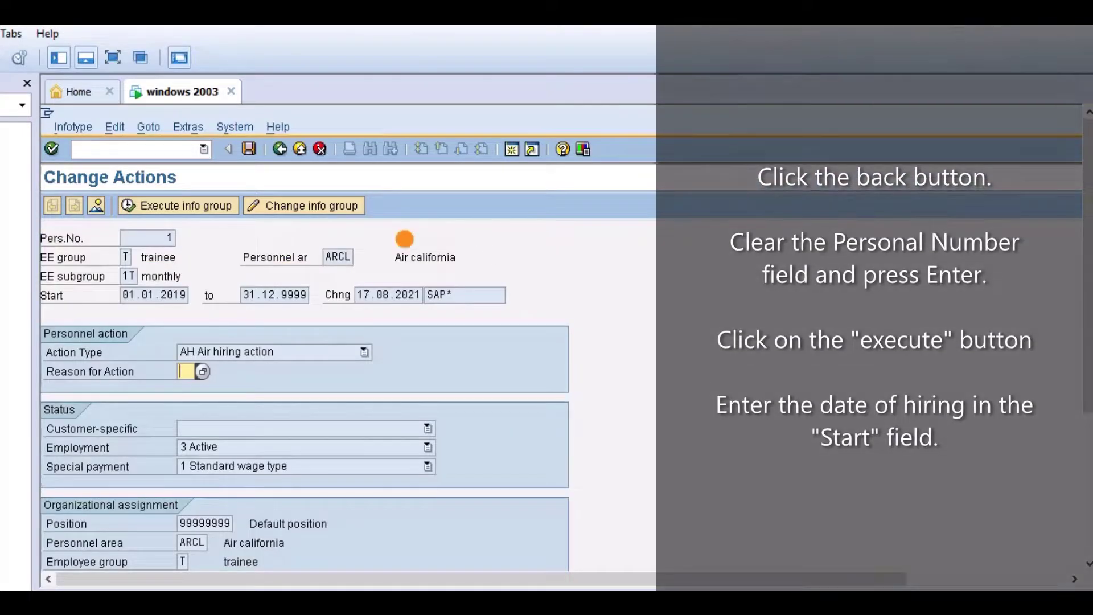
pyautogui.click(279, 150)
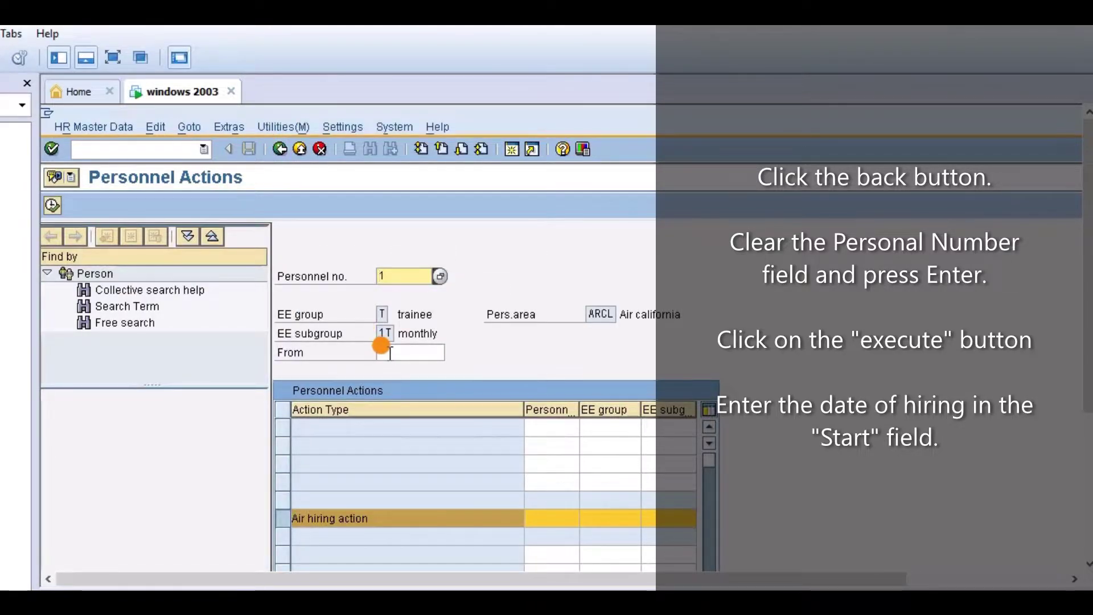
pyautogui.click(410, 277)
pyautogui.press('BackSpace')
pyautogui.press('Return')
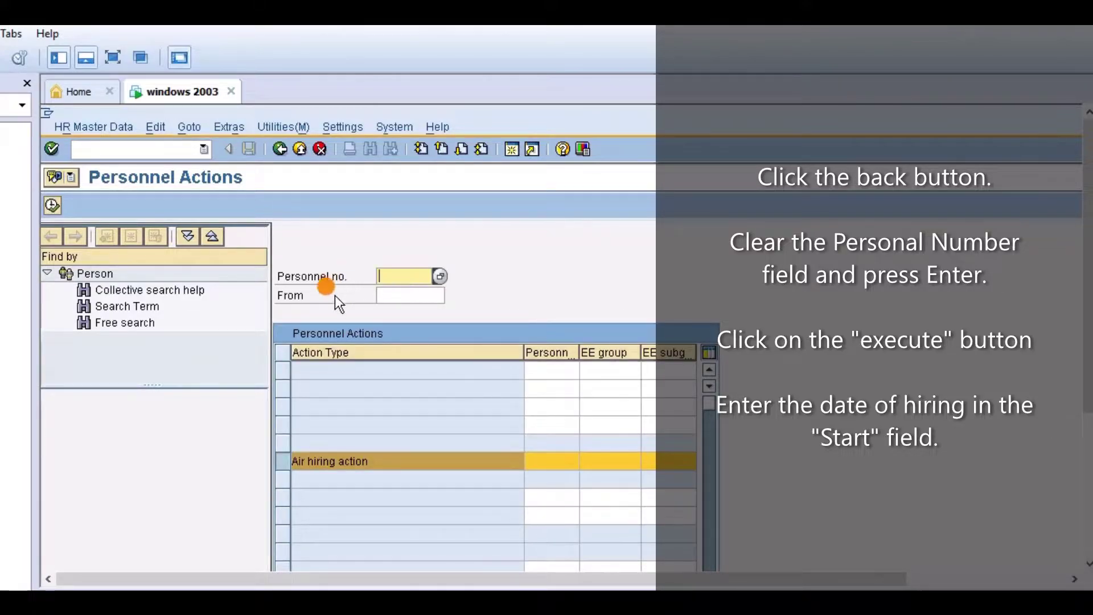
pyautogui.click(53, 206)
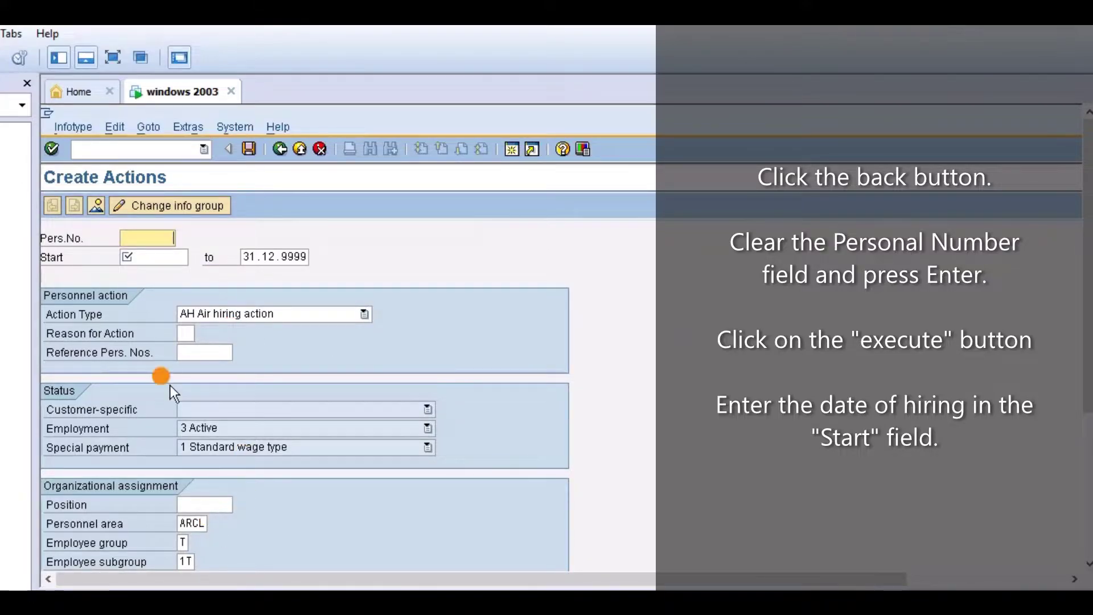
# Set the hiring start date to 01.01.2019
pyautogui.click(166, 259)
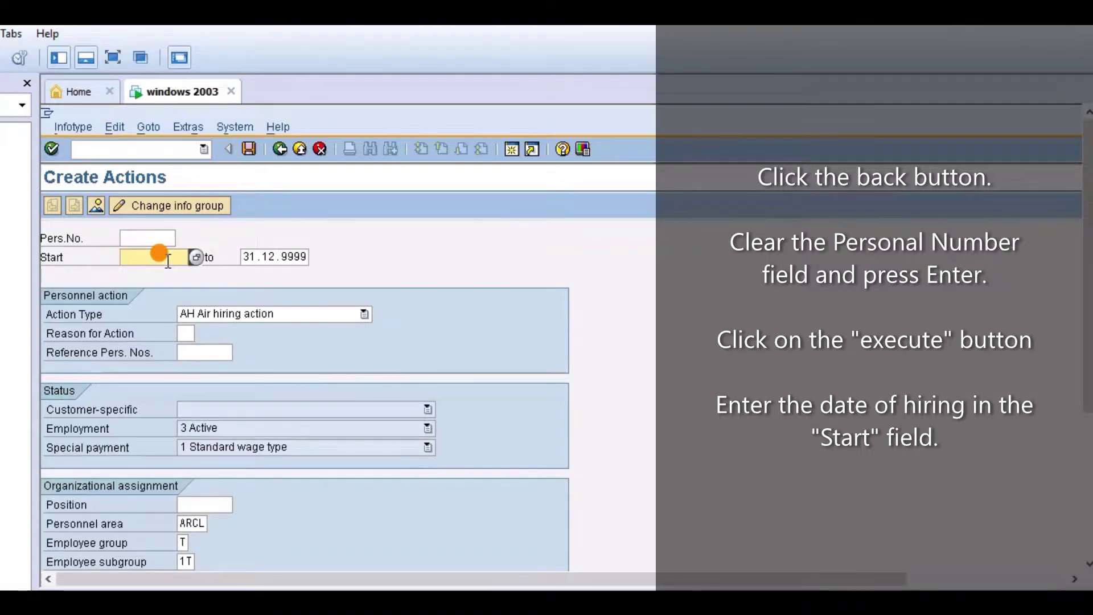
pyautogui.write('01.01')
pyautogui.press('Down')
pyautogui.press('Return')
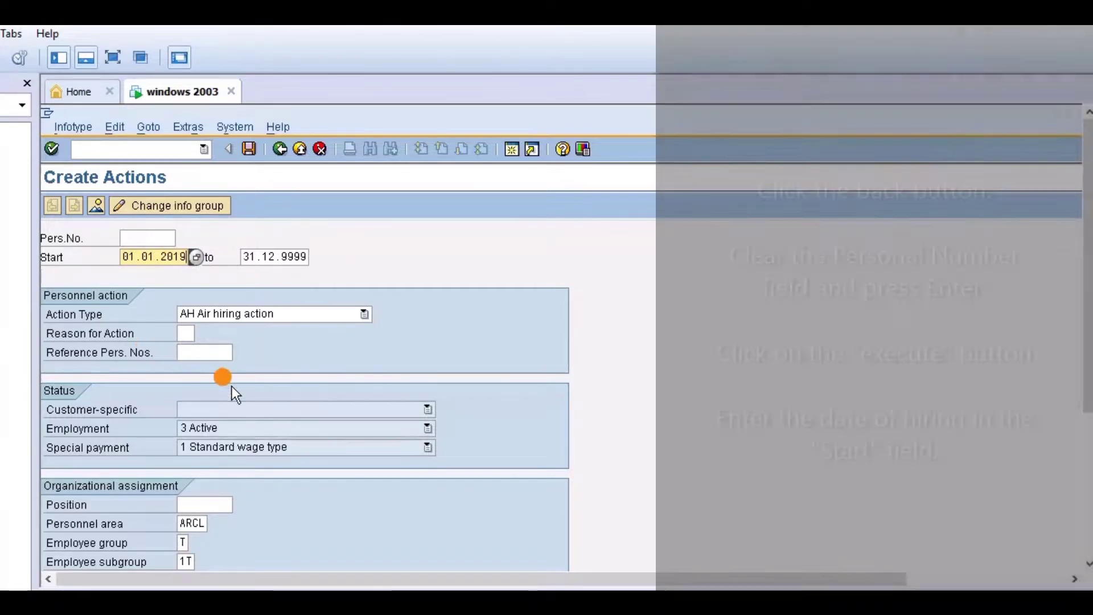
# Assign personnel area ARNY (Air new york), employee group R (regular) and employee subgroup R1
pyautogui.scroll(-4, 538, 297)
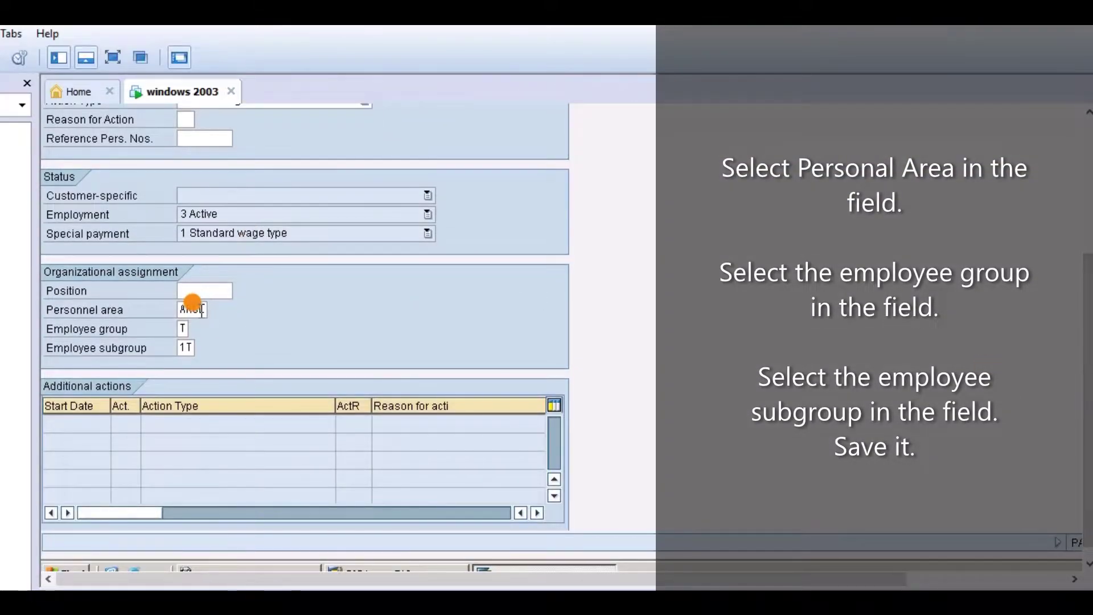
pyautogui.click(219, 310)
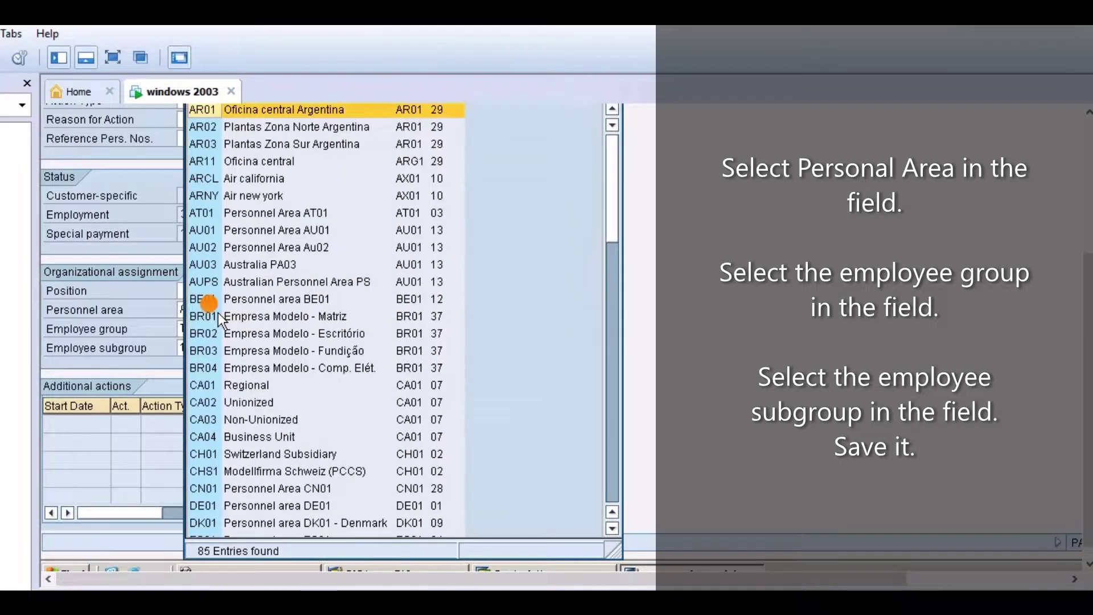
pyautogui.click(250, 195)
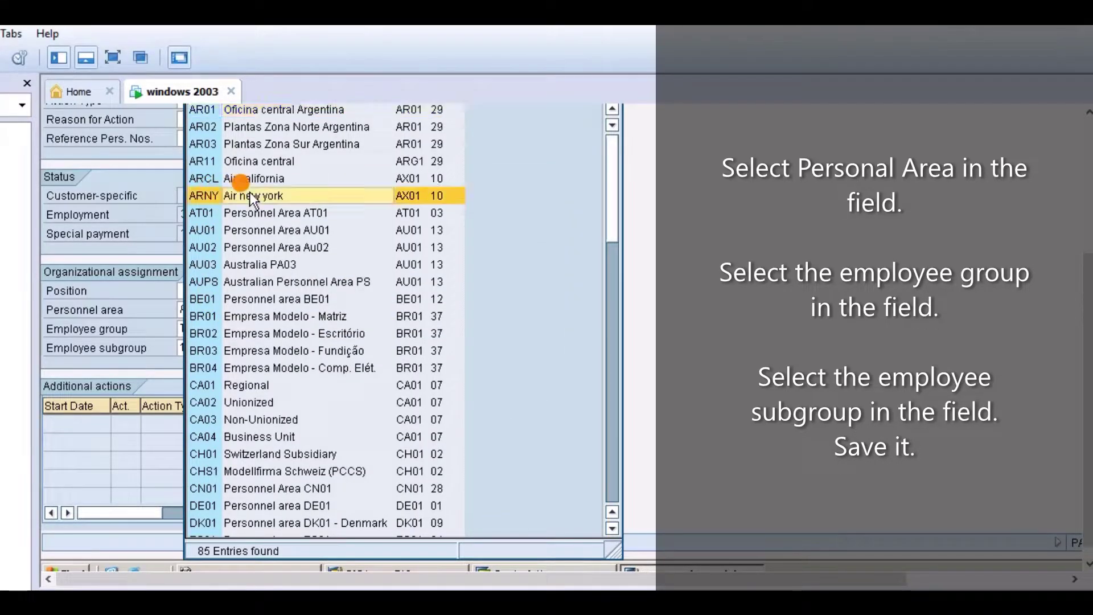
pyautogui.click(252, 197)
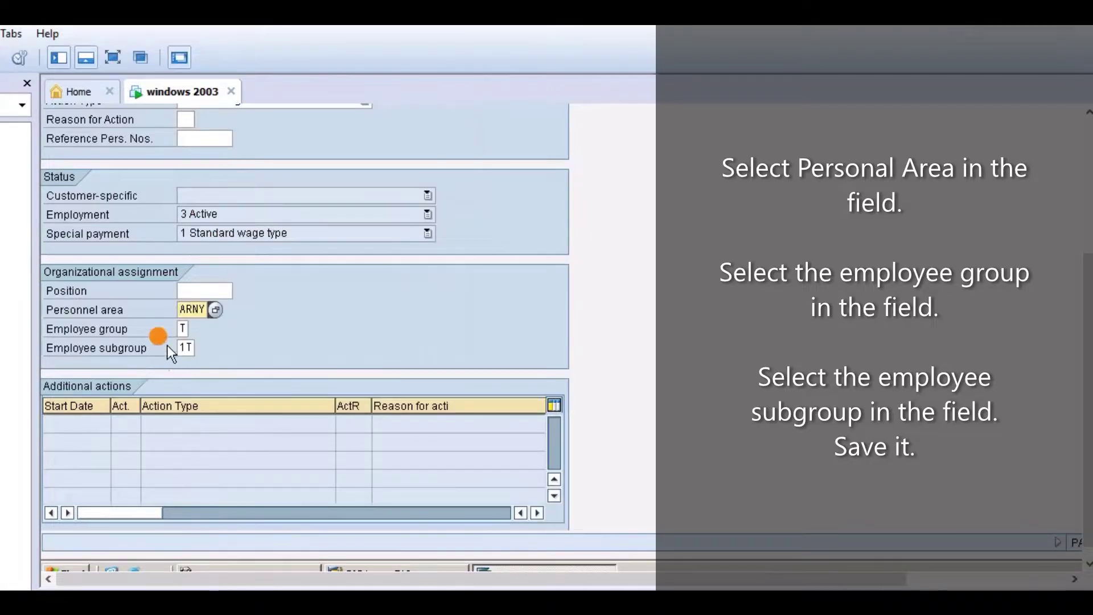
pyautogui.click(186, 328)
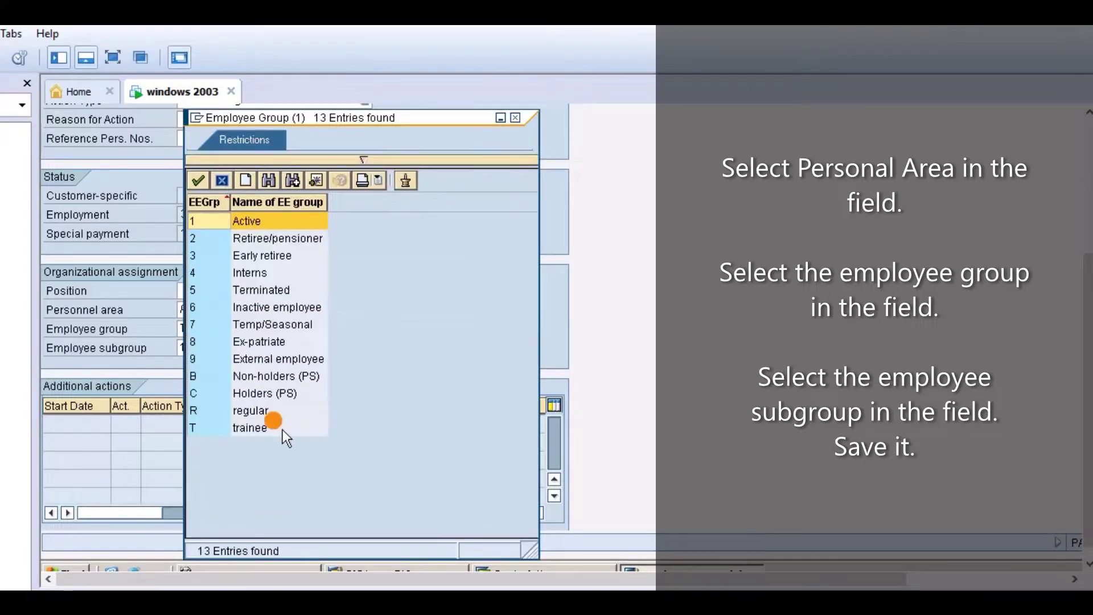
pyautogui.click(259, 411)
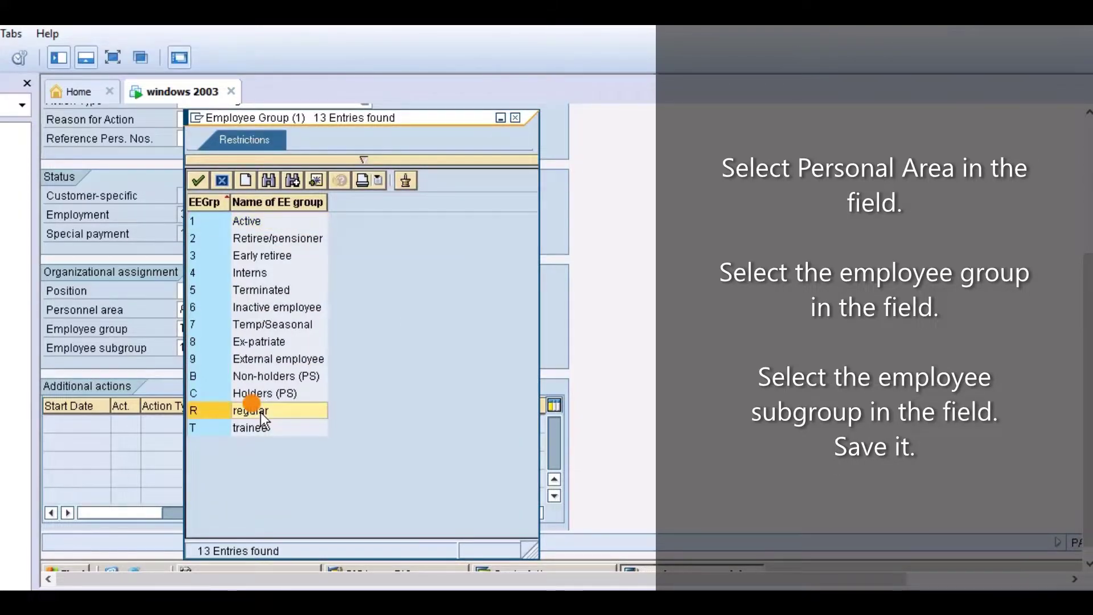
pyautogui.doubleClick(254, 410)
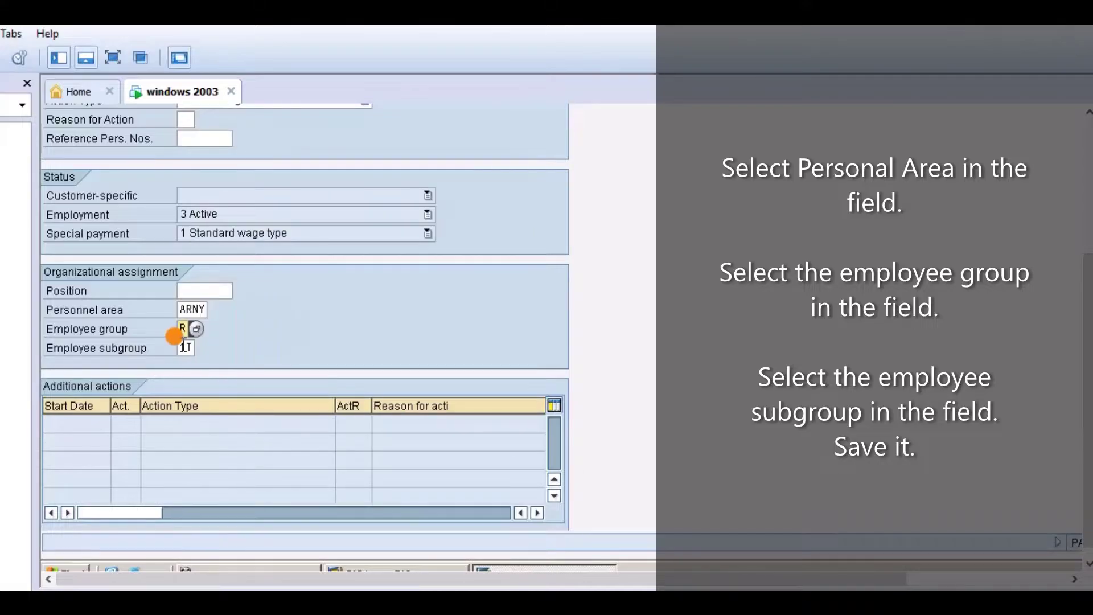
pyautogui.click(201, 348)
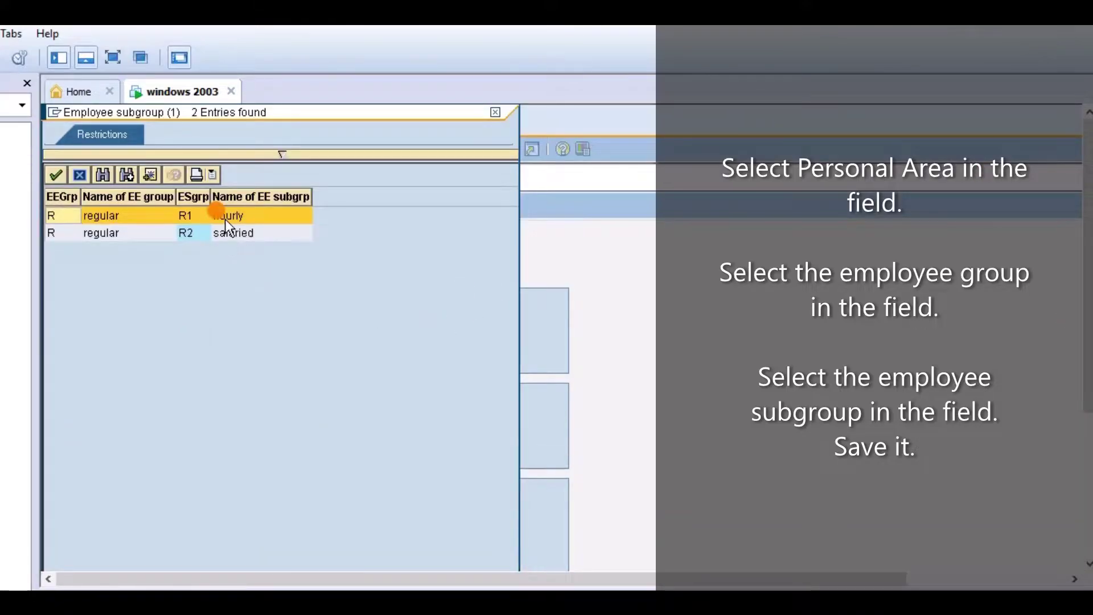
pyautogui.click(225, 221)
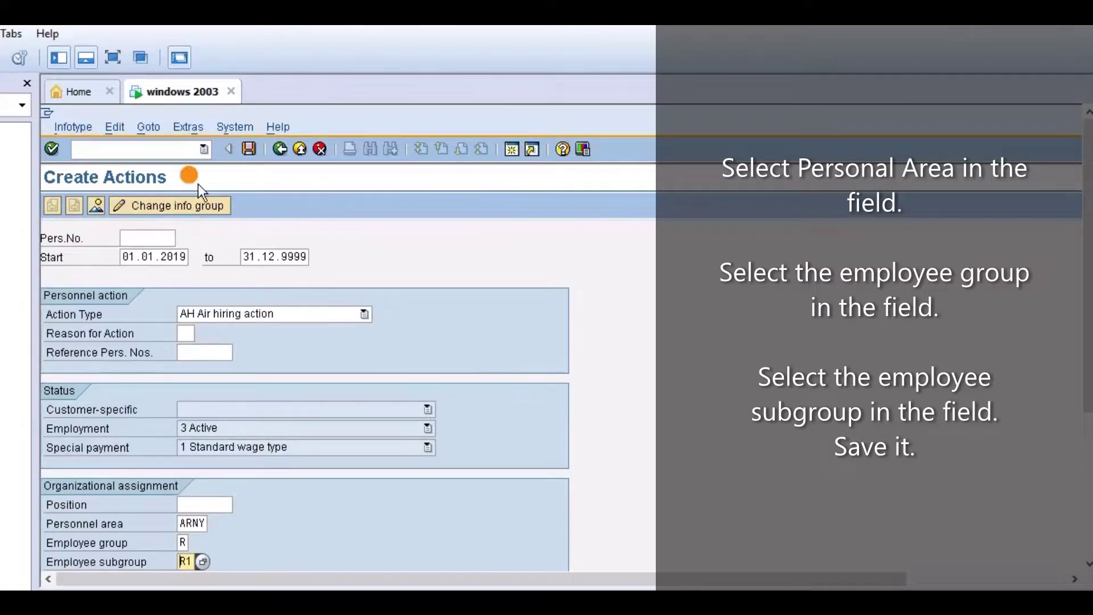
# Save the hiring action and choose Display object in the Error in Object Editing popup
pyautogui.click(245, 150)
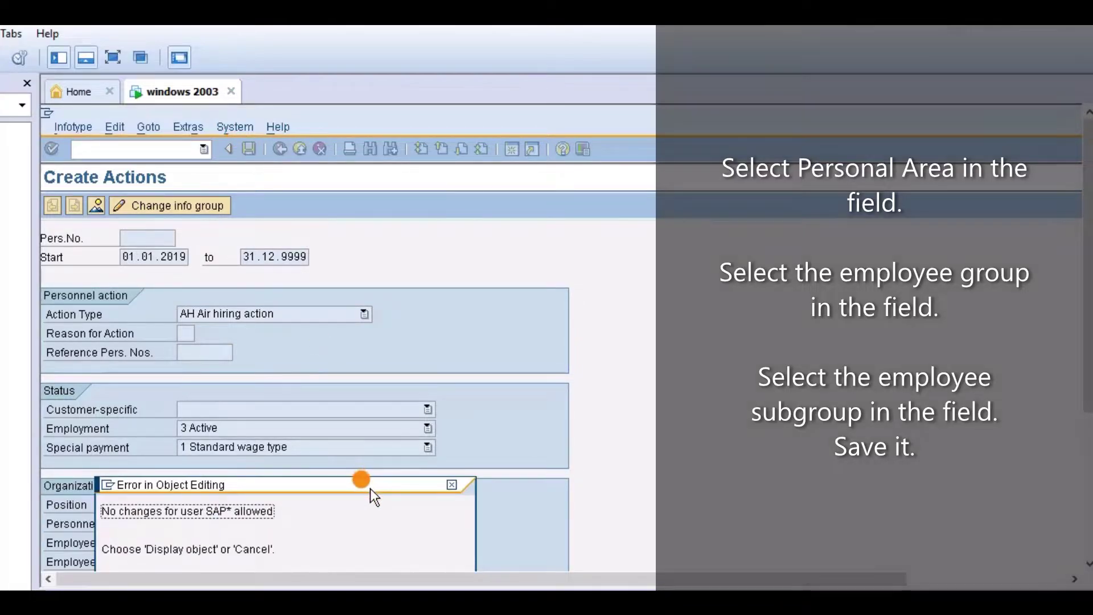
pyautogui.moveTo(370, 488); pyautogui.dragTo(689, 373)
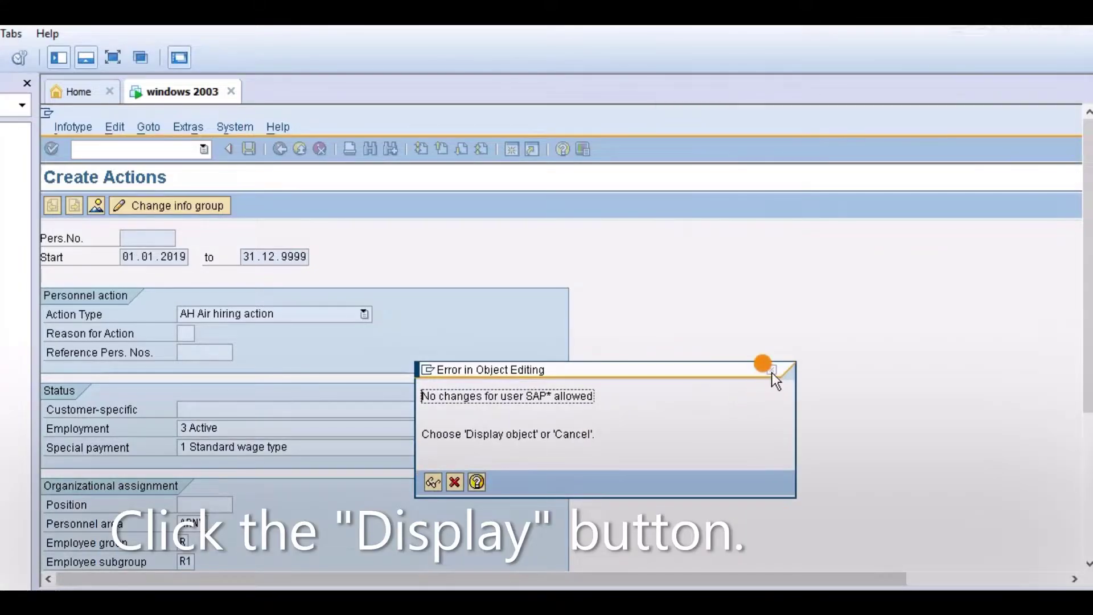
pyautogui.click(435, 478)
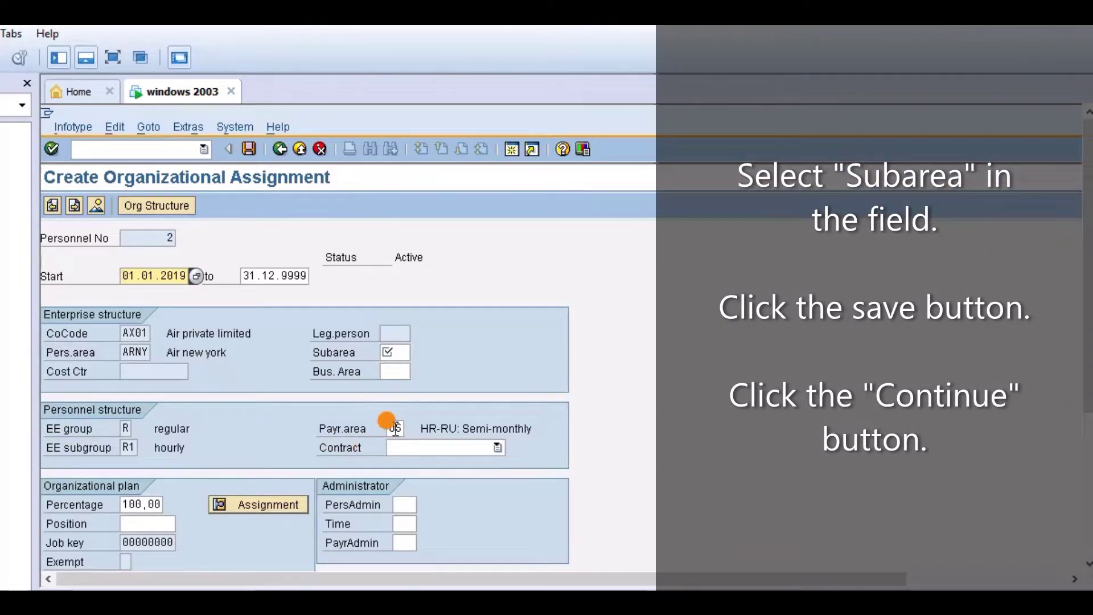
# Pick ARN1 (Hr office) as the personnel subarea for area ARNY
pyautogui.click(387, 353)
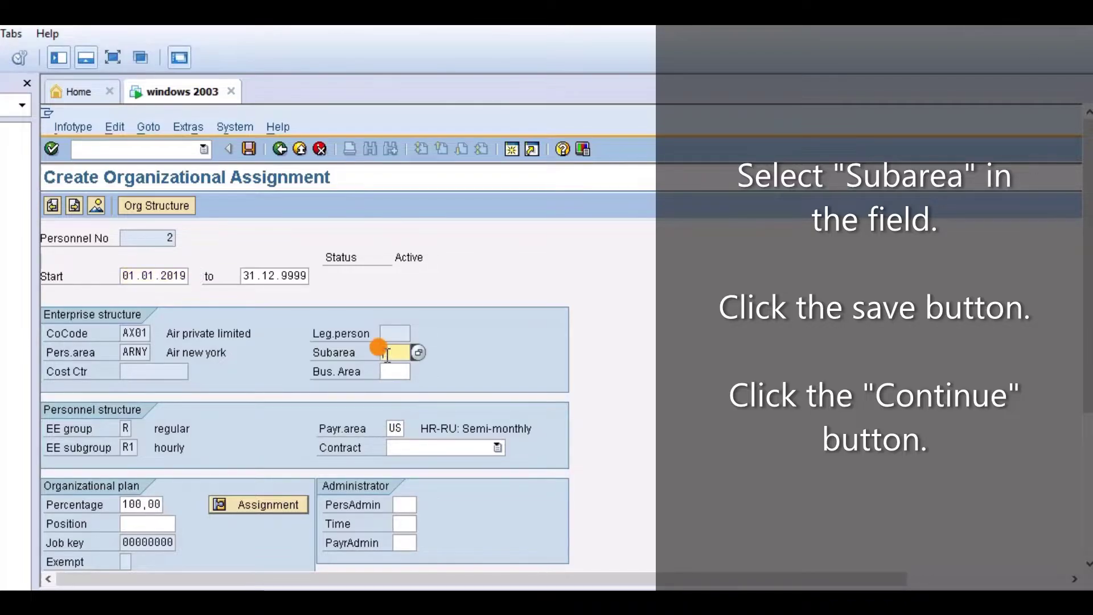
pyautogui.click(422, 353)
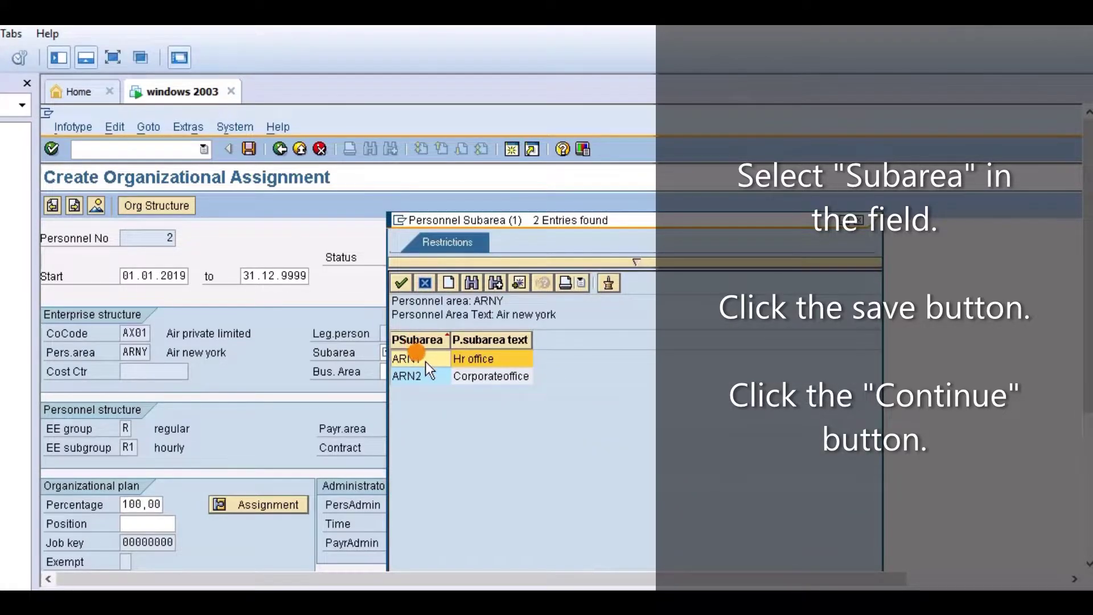
pyautogui.doubleClick(425, 361)
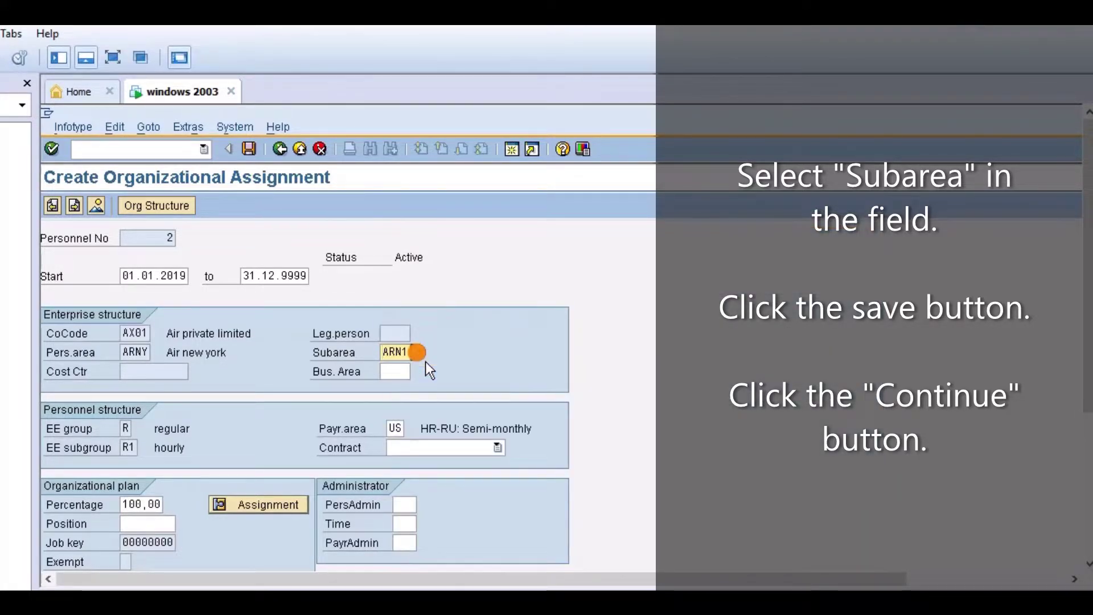
pyautogui.click(1083, 354)
pyautogui.moveTo(1084, 358); pyautogui.dragTo(1069, 313)
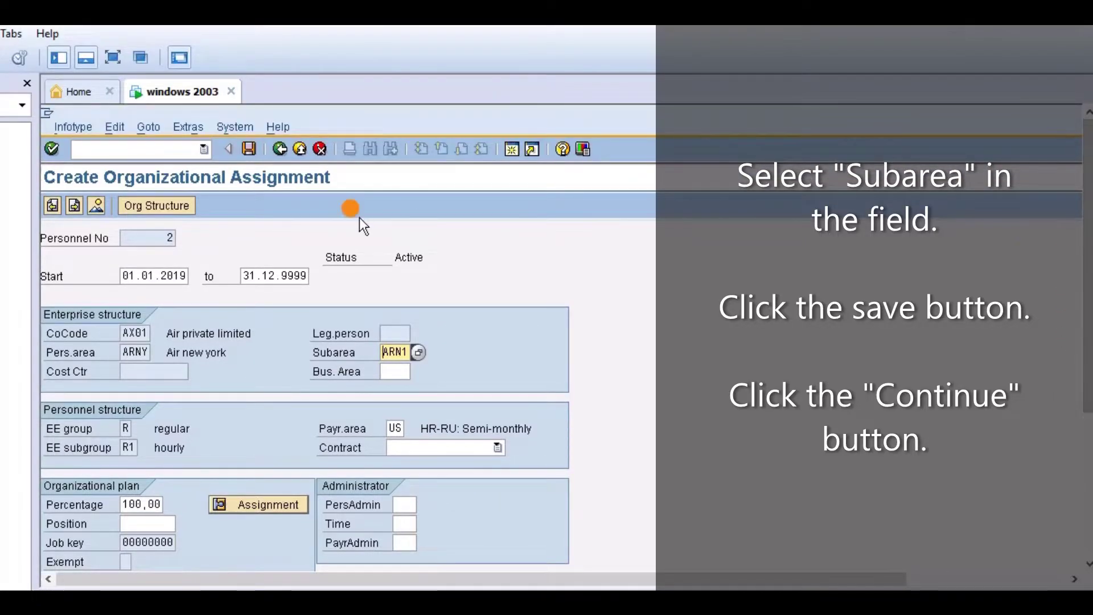
# Save the organizational assignment and continue without assigning a position
pyautogui.click(242, 150)
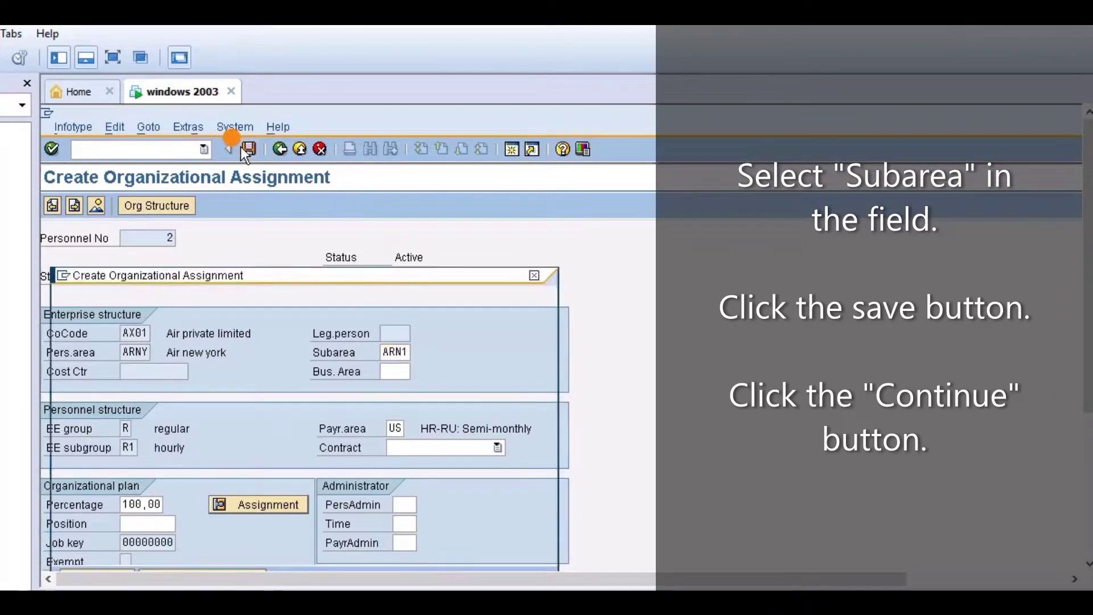
pyautogui.click(325, 512)
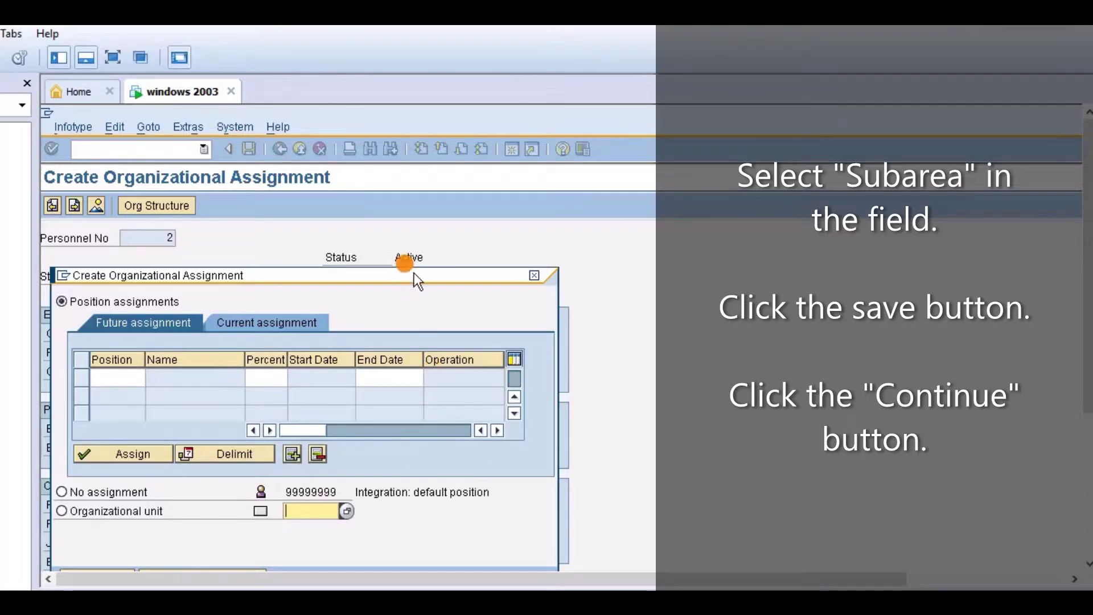
pyautogui.moveTo(412, 271); pyautogui.dragTo(603, 248)
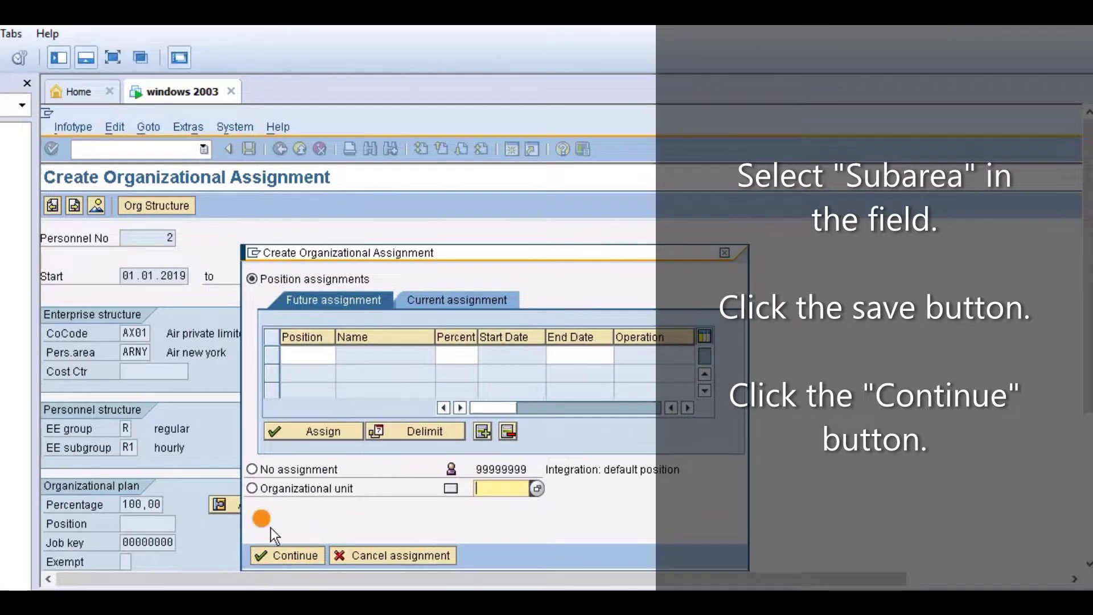
pyautogui.click(299, 554)
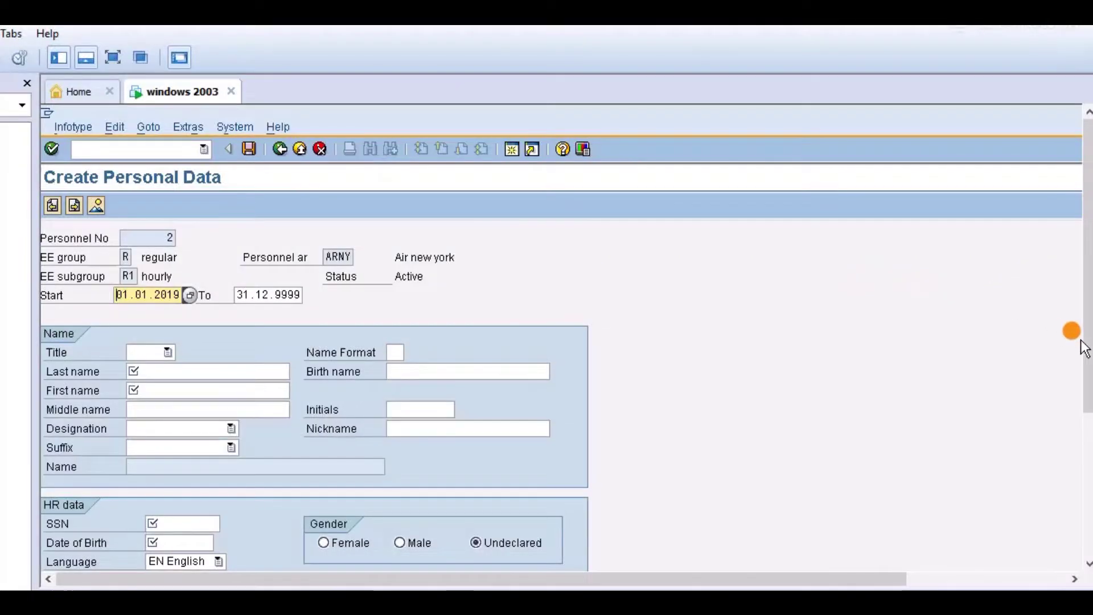
# Enter the employee's SSN, select Male gender and choose title Mr
pyautogui.moveTo(1083, 348); pyautogui.dragTo(1084, 458)
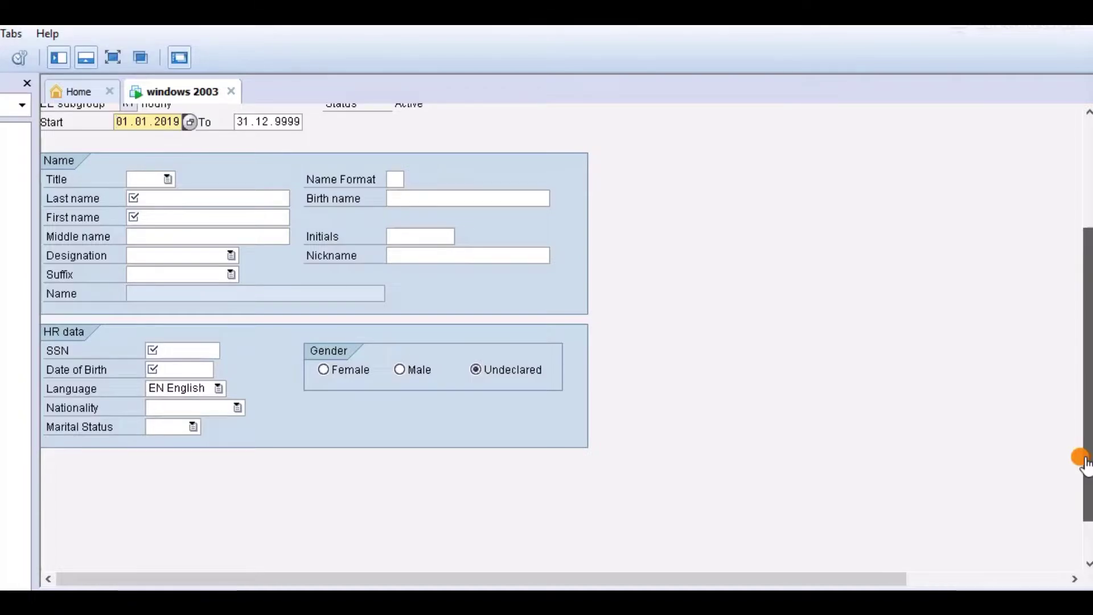
pyautogui.moveTo(1085, 461); pyautogui.dragTo(1085, 462)
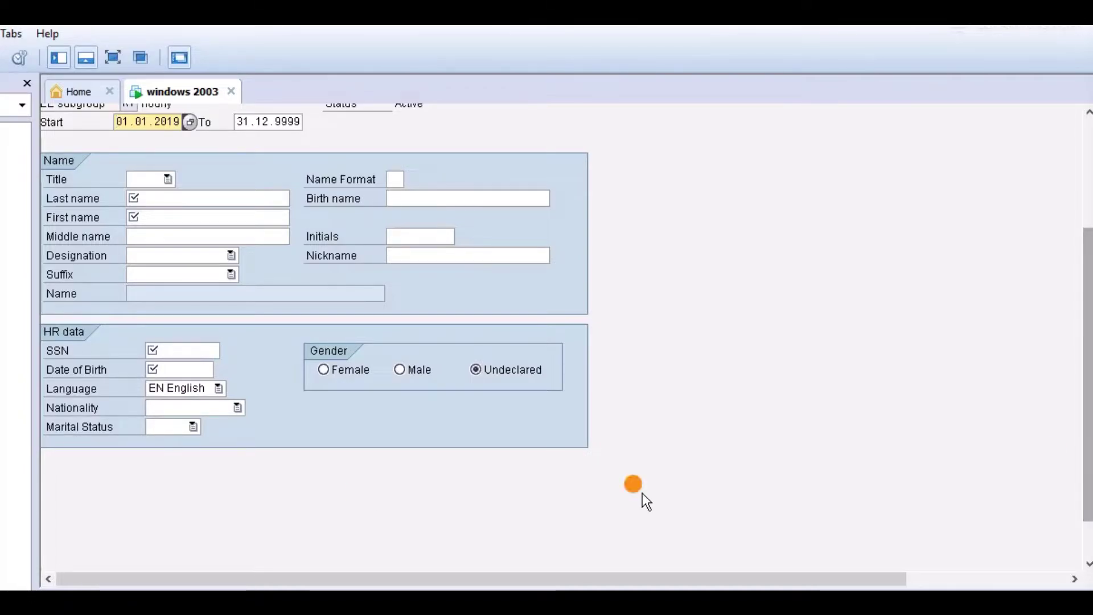
pyautogui.click(203, 348)
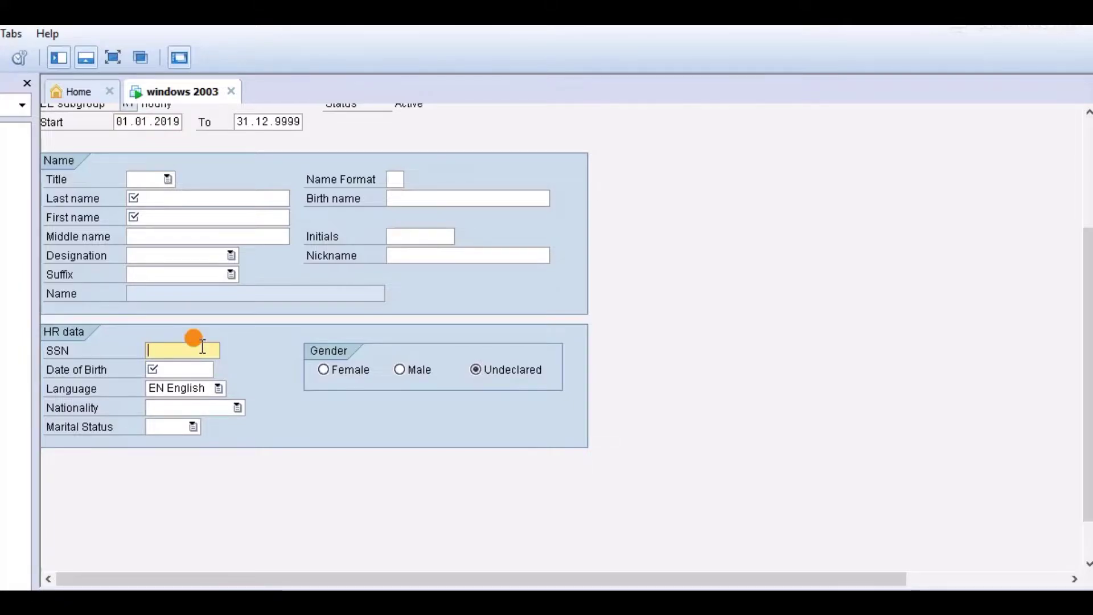
pyautogui.write('987')
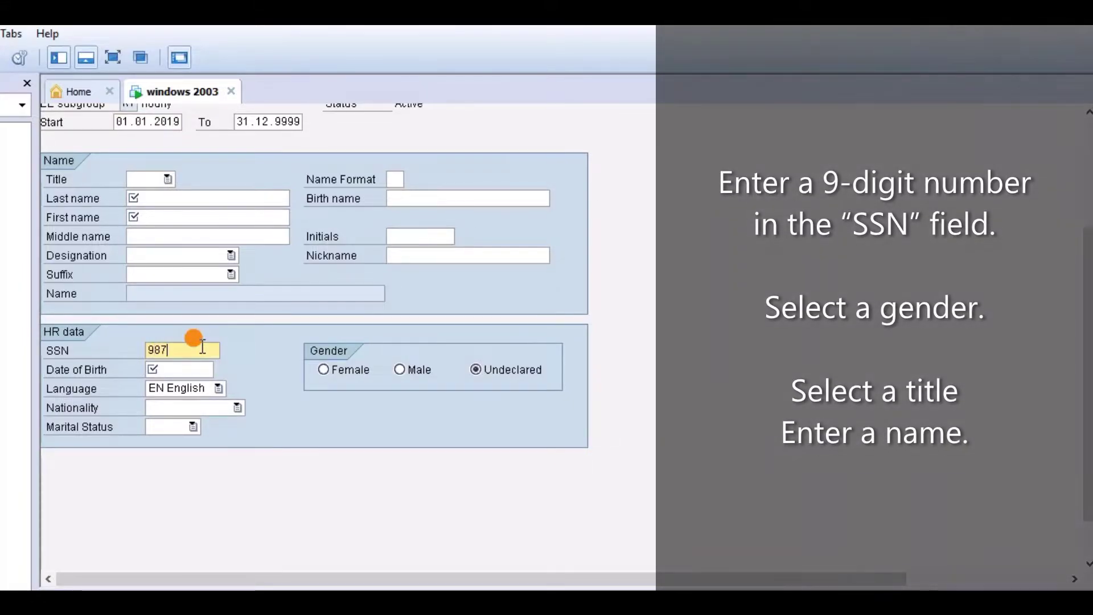
pyautogui.write('654321')
pyautogui.click(183, 368)
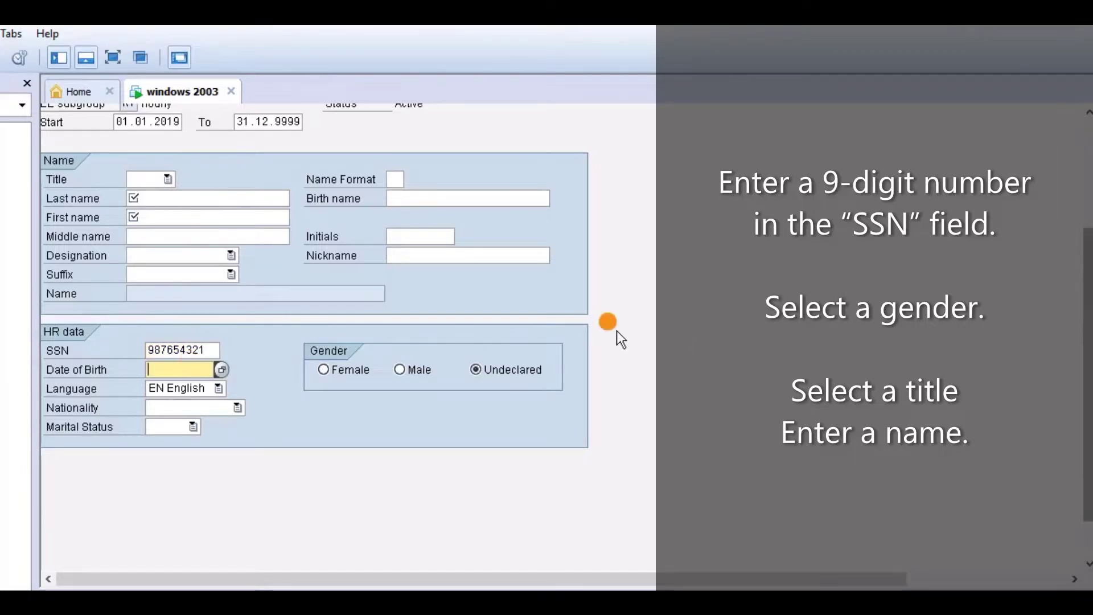
pyautogui.click(407, 375)
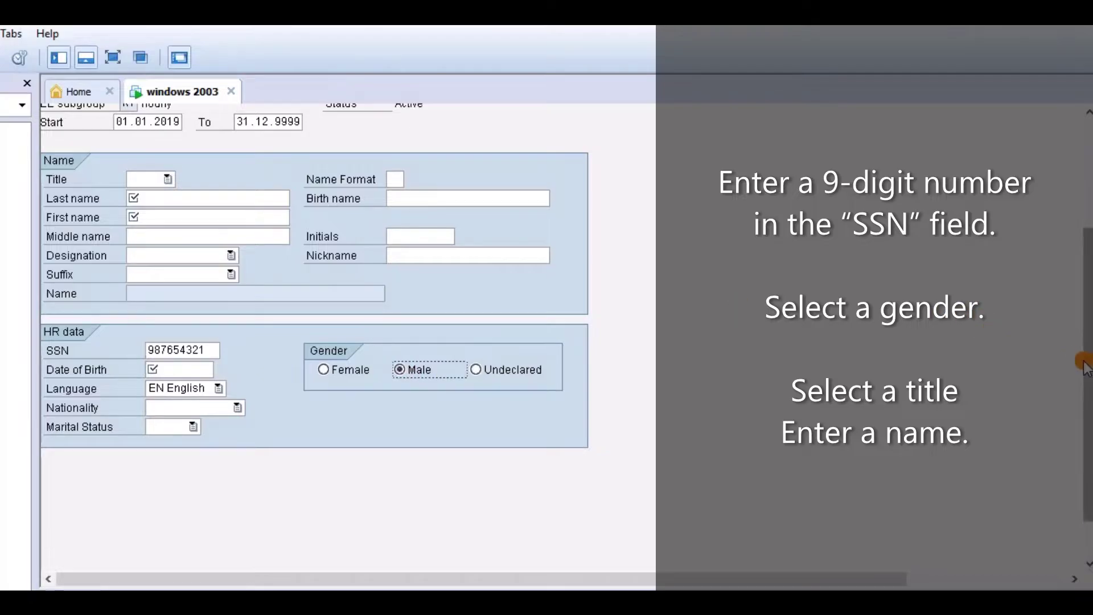
pyautogui.moveTo(1087, 375); pyautogui.dragTo(1084, 305)
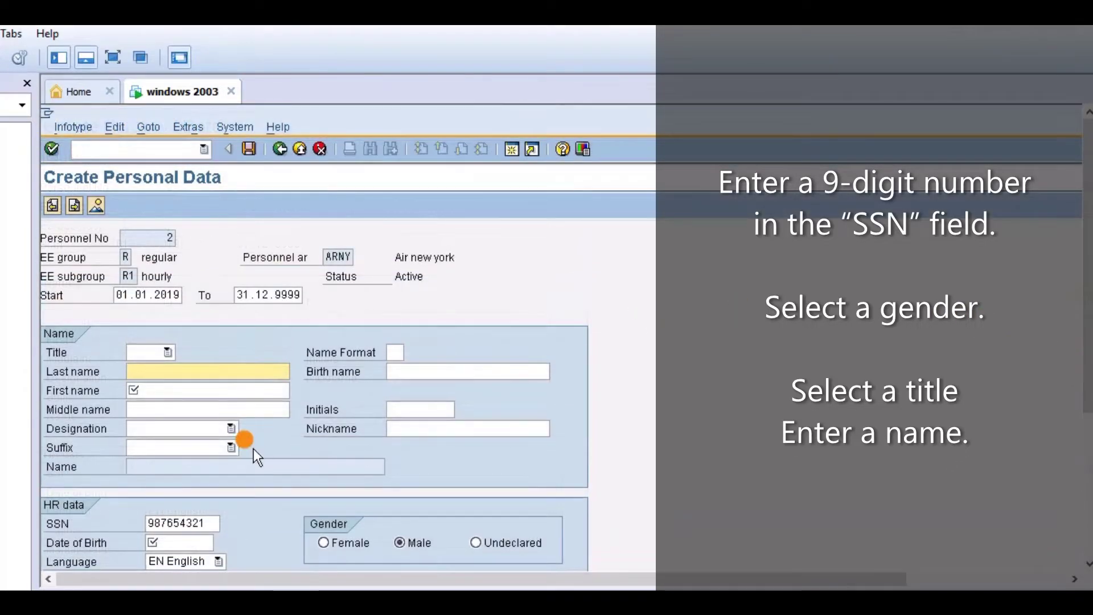
pyautogui.click(157, 352)
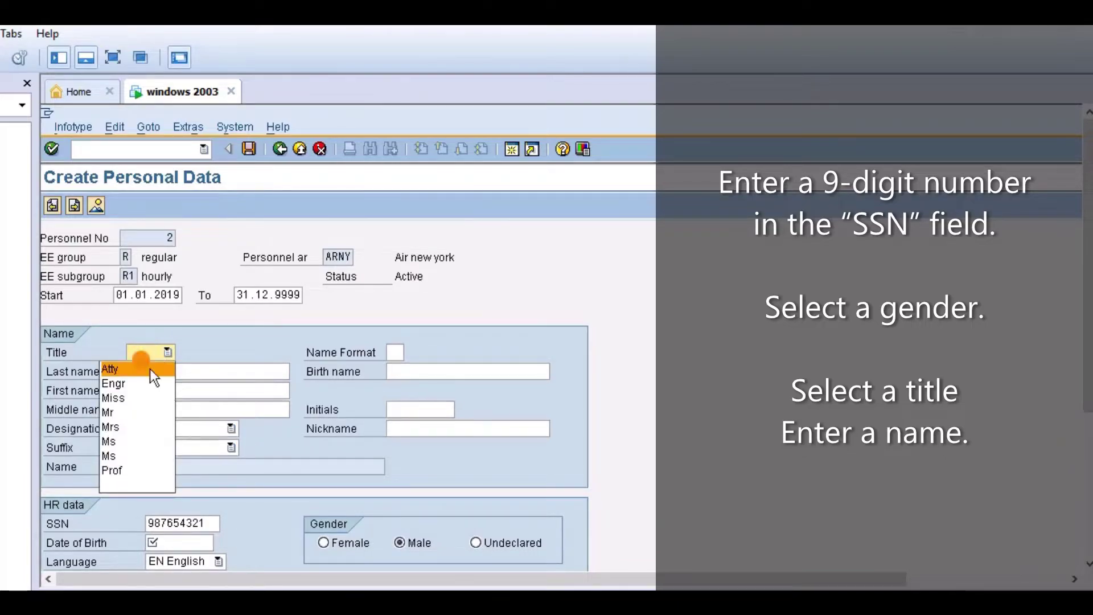
pyautogui.click(138, 413)
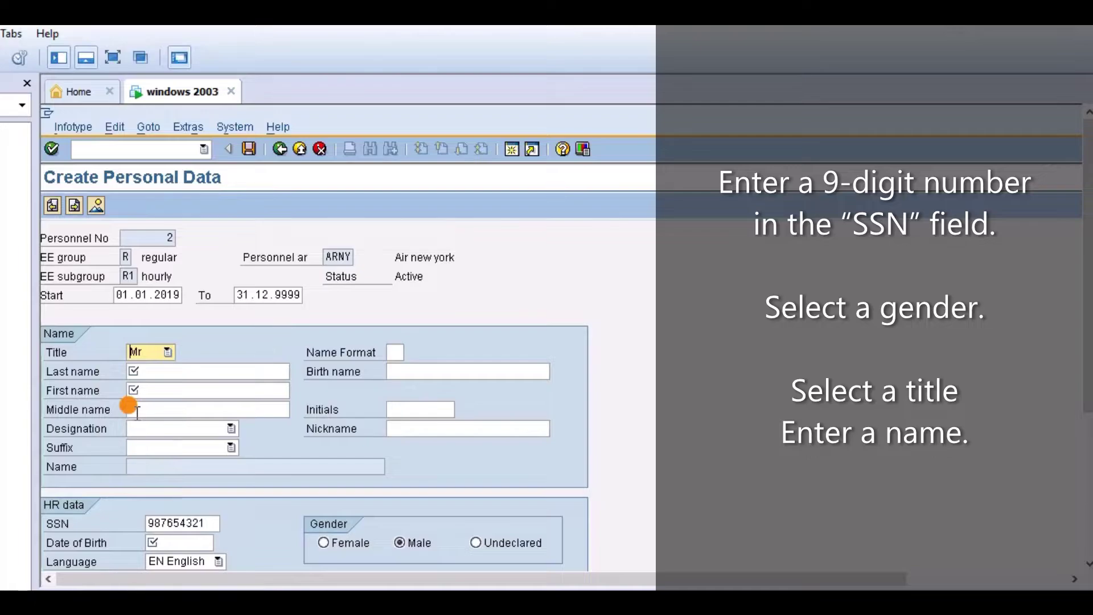
# Fill in the employee's first and last name
pyautogui.click(147, 371)
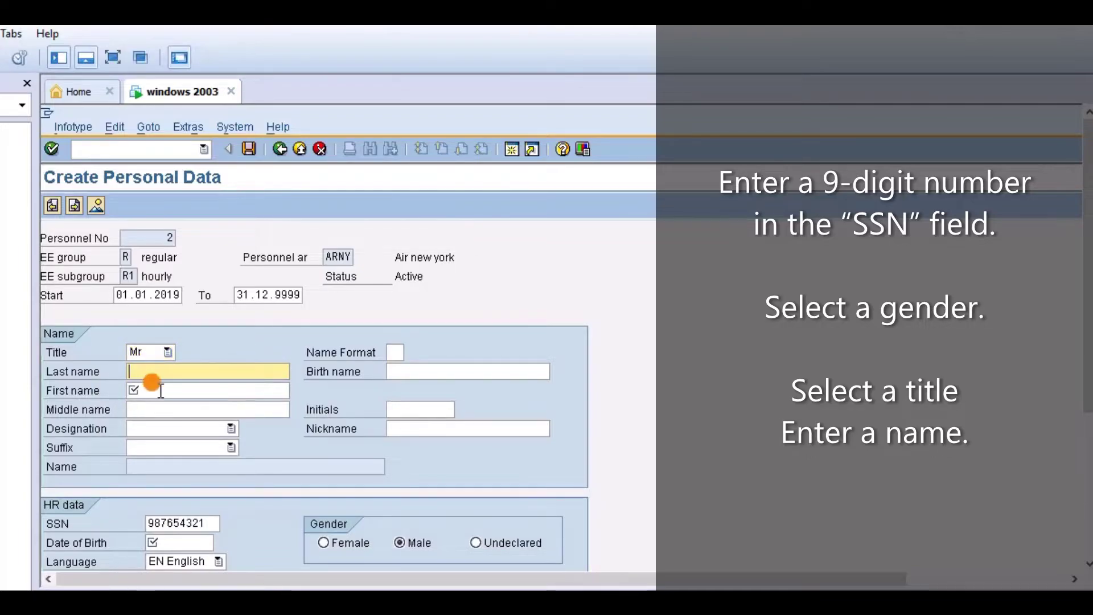
pyautogui.click(161, 390)
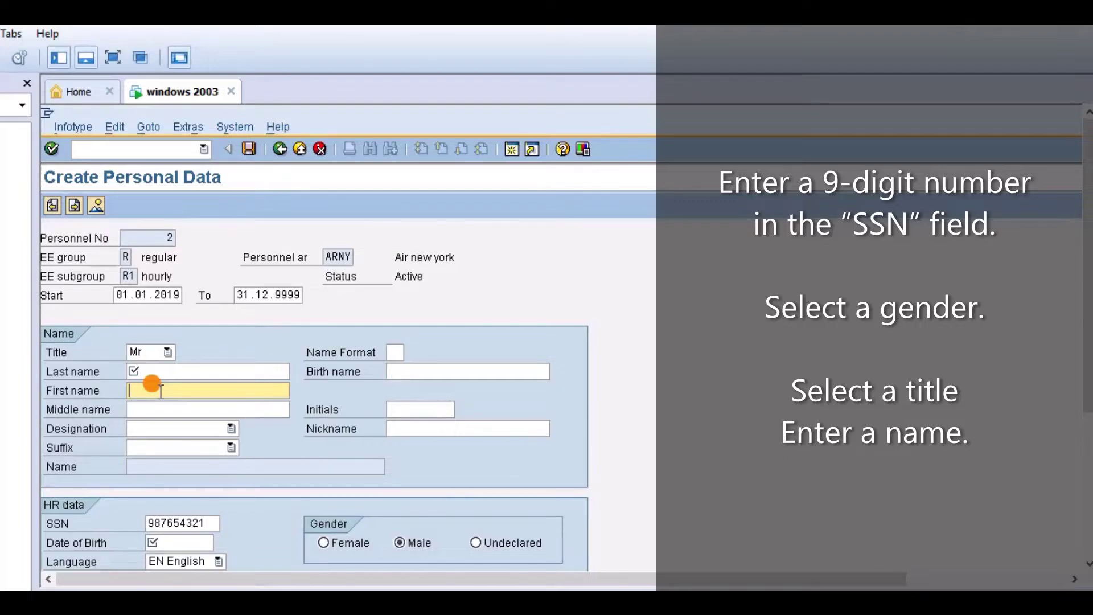
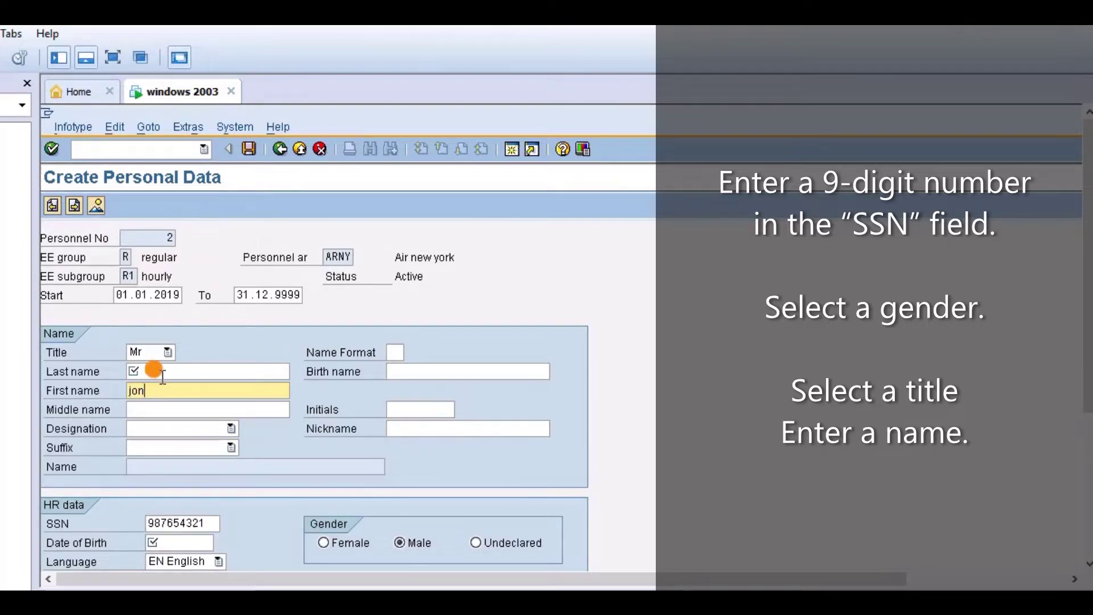
pyautogui.click(162, 373)
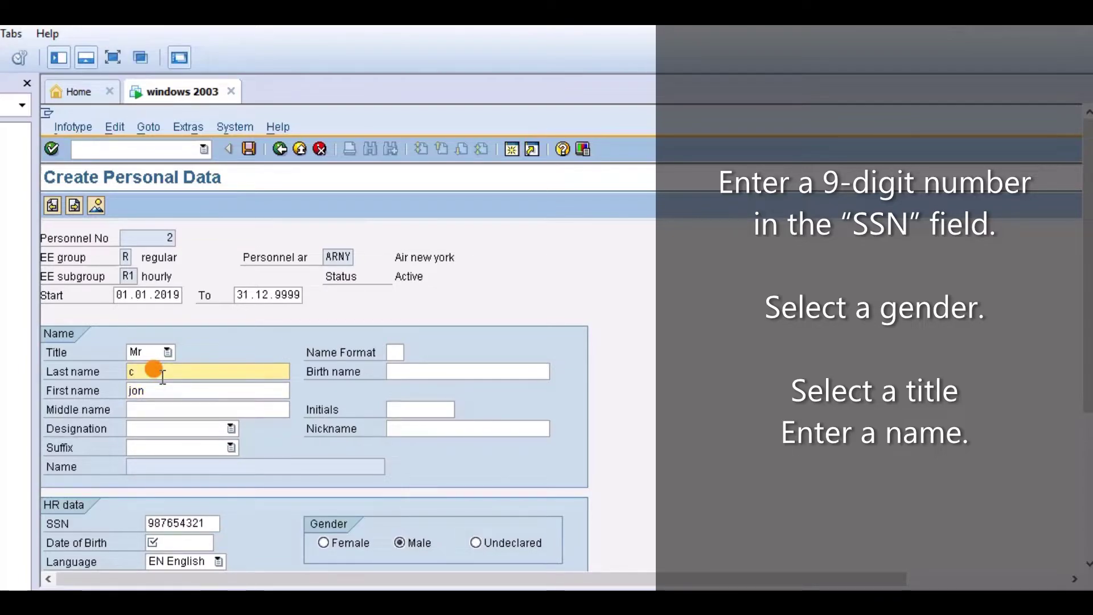
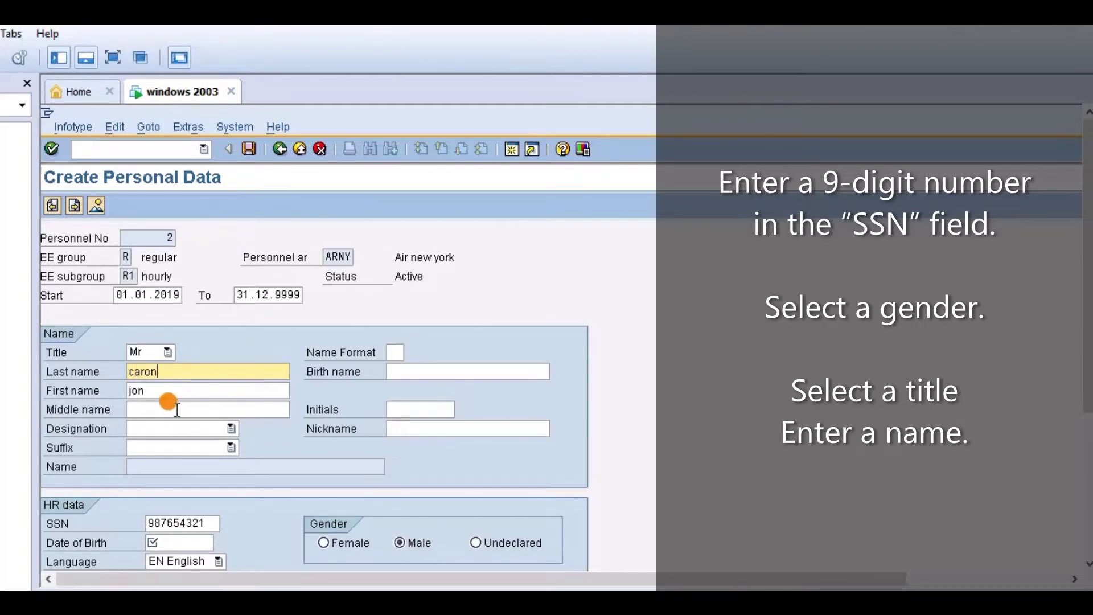
# Enter the employee's date of birth on the personal data form
pyautogui.click(192, 540)
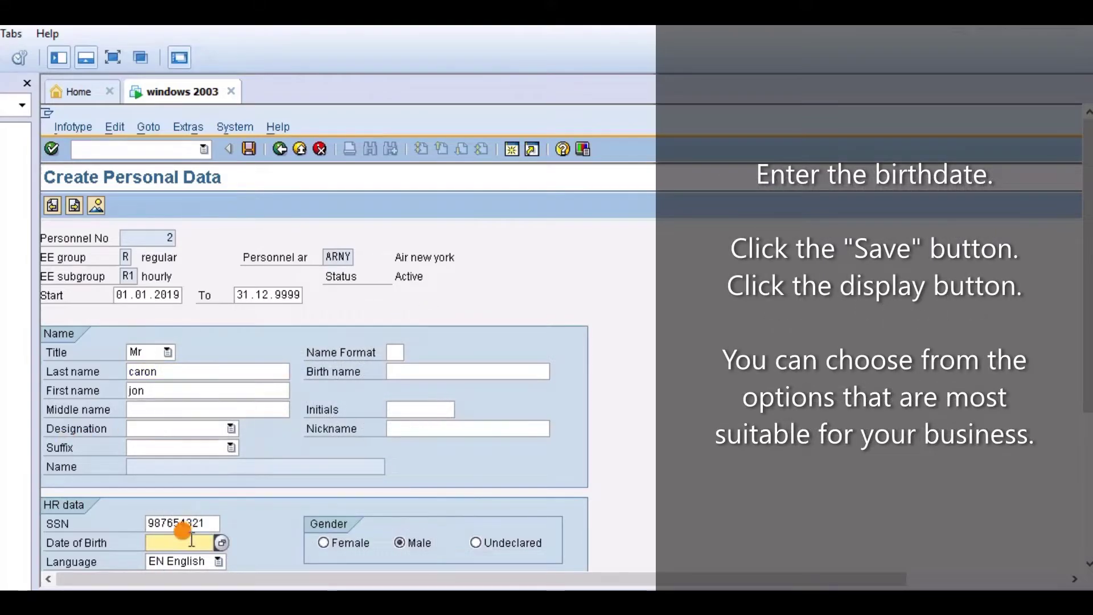
pyautogui.write('12-16')
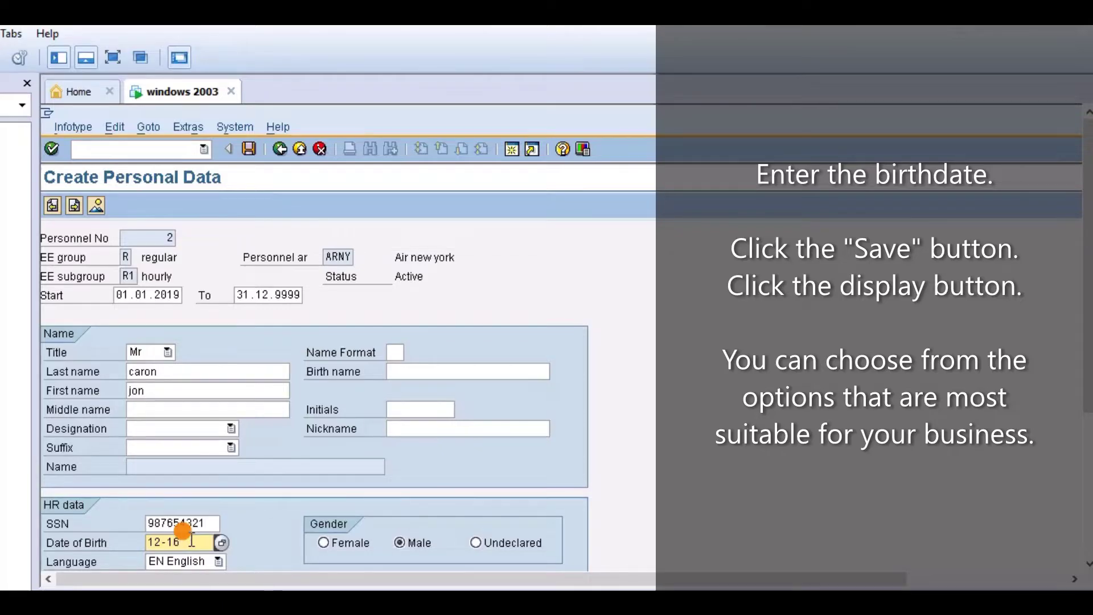
pyautogui.write('-1')
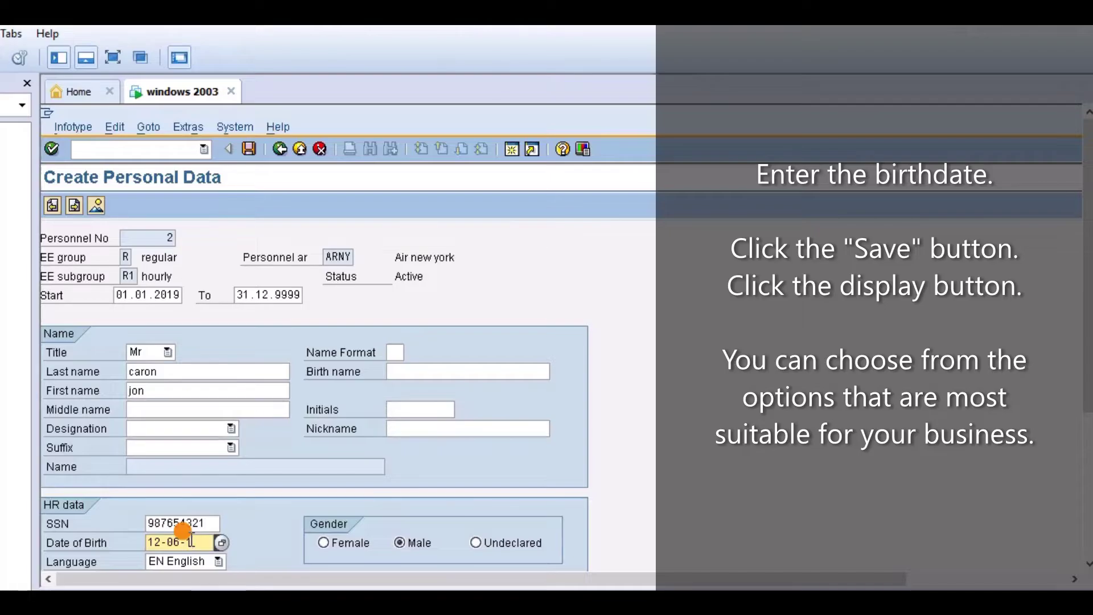
pyautogui.write('950')
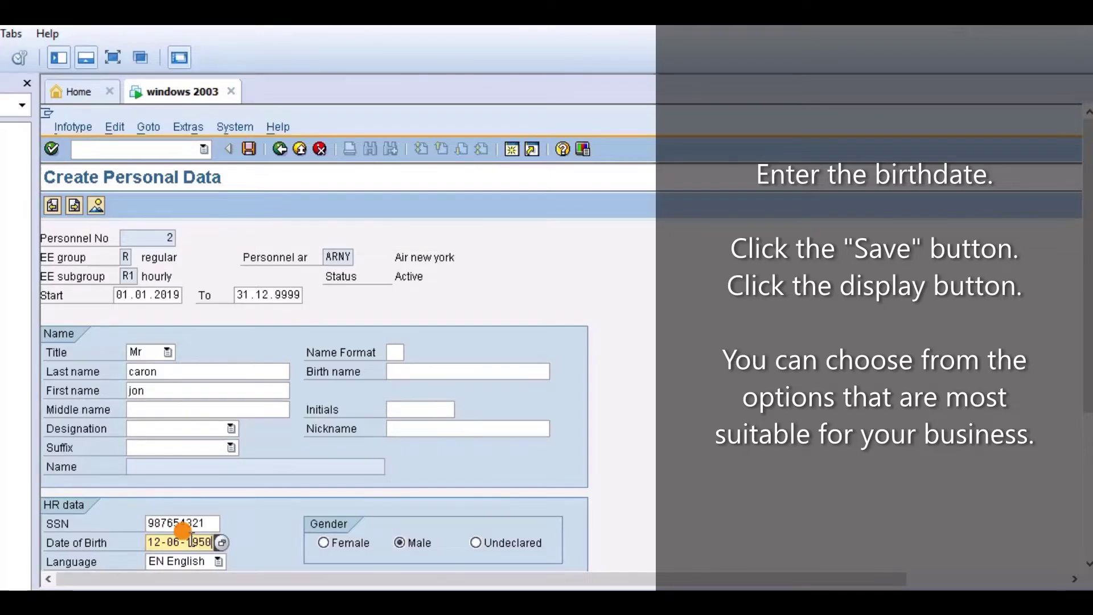
pyautogui.moveTo(1085, 405); pyautogui.dragTo(1085, 447)
pyautogui.click(199, 466)
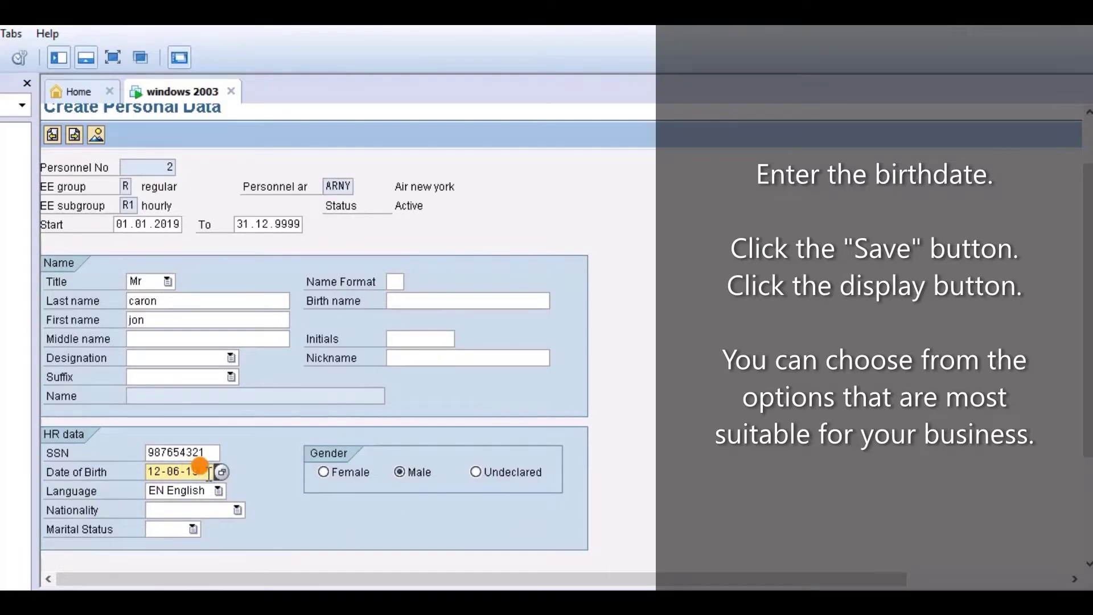
pyautogui.click(1088, 433)
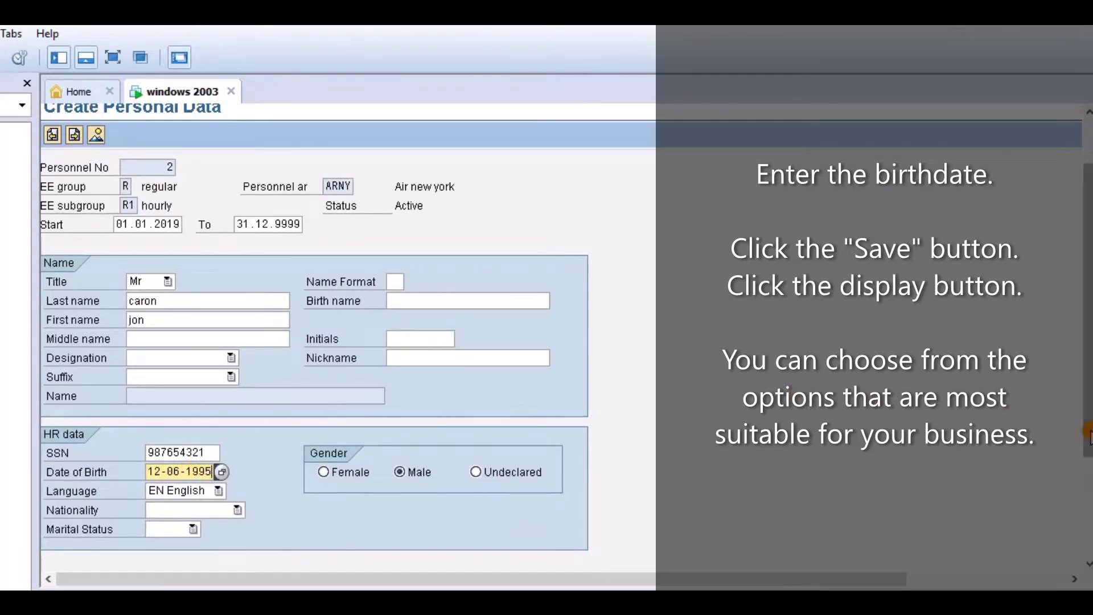
pyautogui.moveTo(1088, 433); pyautogui.dragTo(1088, 388)
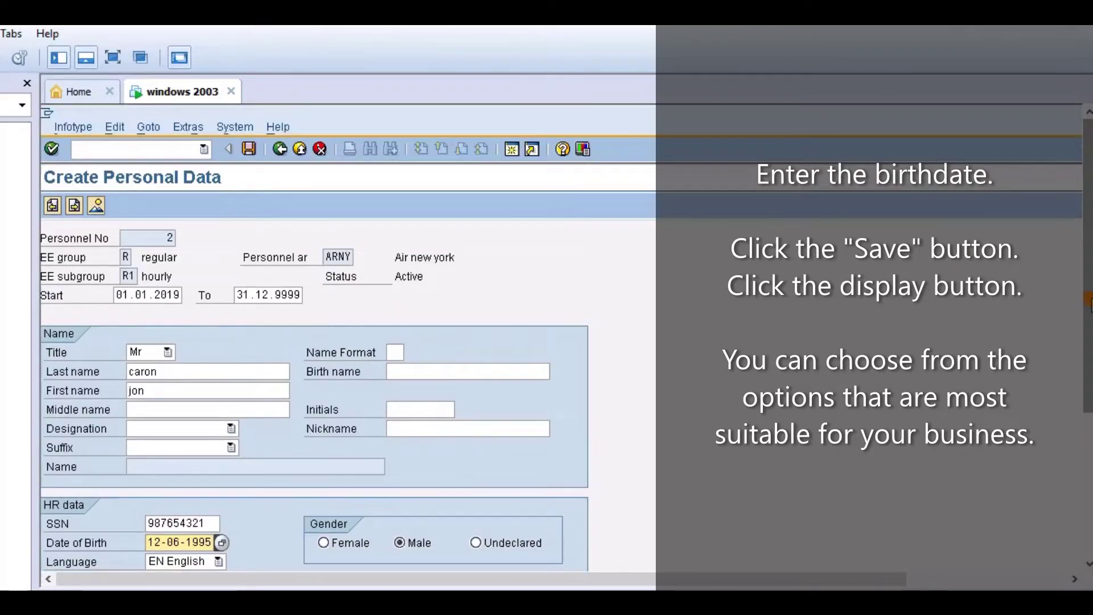
# Save the personal data and choose to display the record at the editing error
pyautogui.click(248, 150)
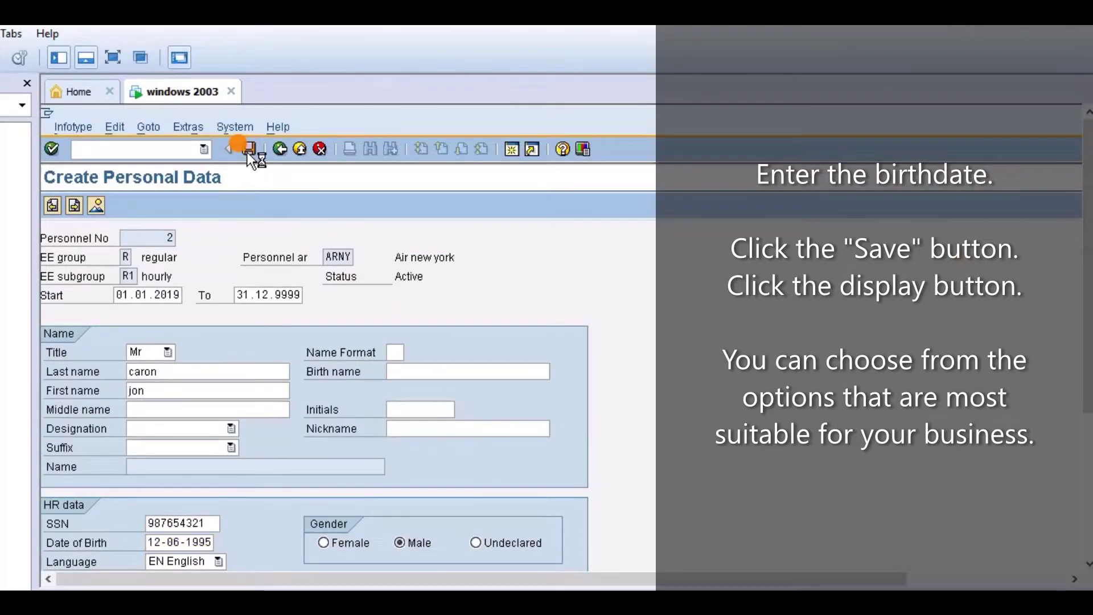
pyautogui.moveTo(385, 487); pyautogui.dragTo(968, 312)
pyautogui.click(637, 428)
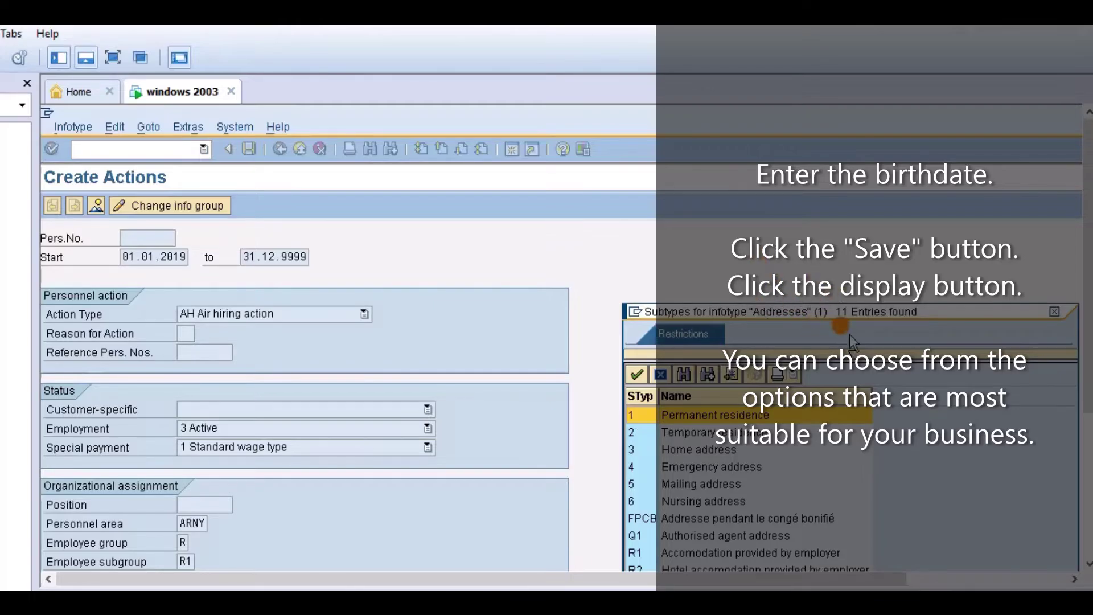
# Choose address subtype 1 Permanent residence to create the employee's address record
pyautogui.scroll(-5, 1088, 367)
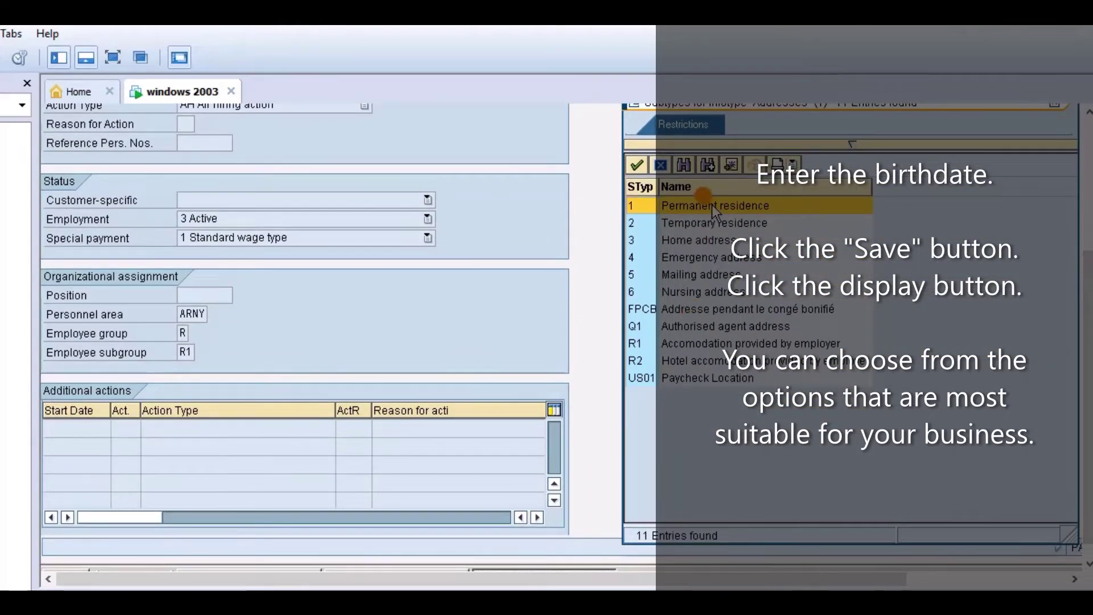
pyautogui.doubleClick(711, 205)
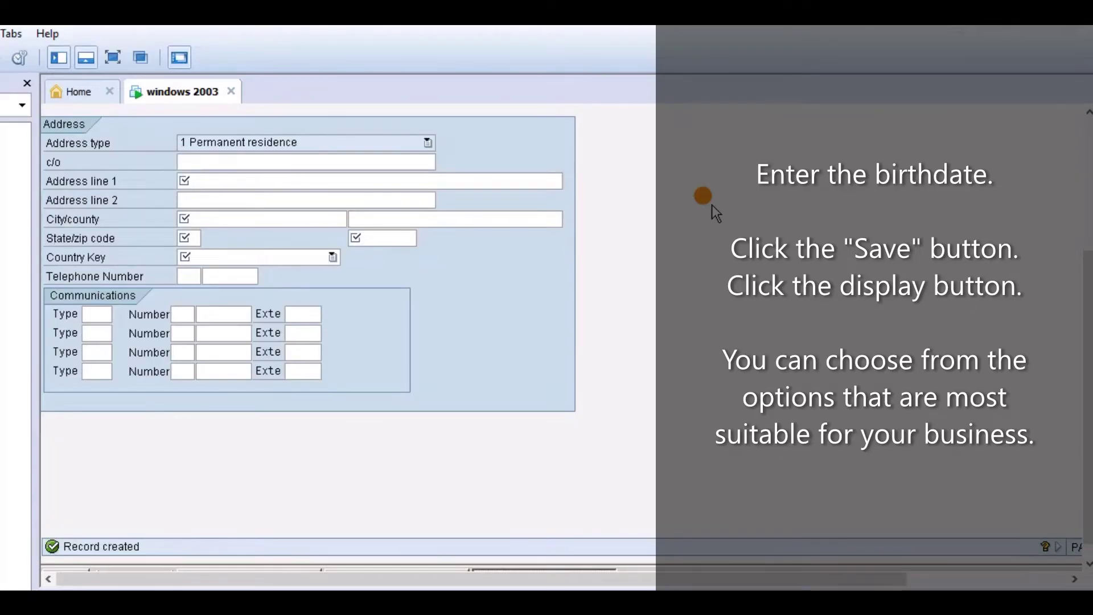
pyautogui.moveTo(1082, 391); pyautogui.dragTo(1085, 222)
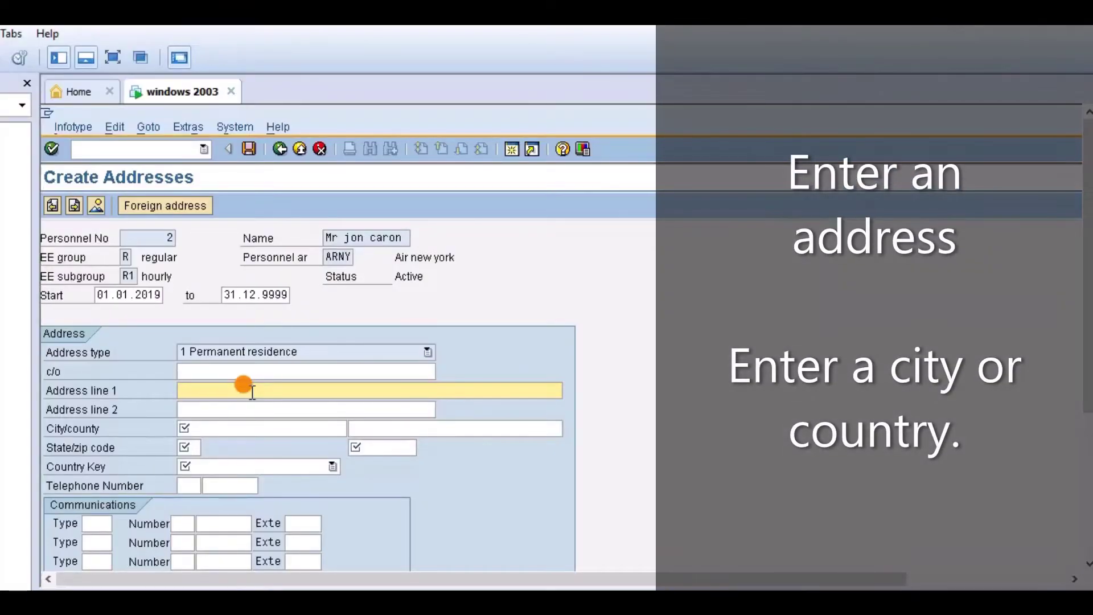
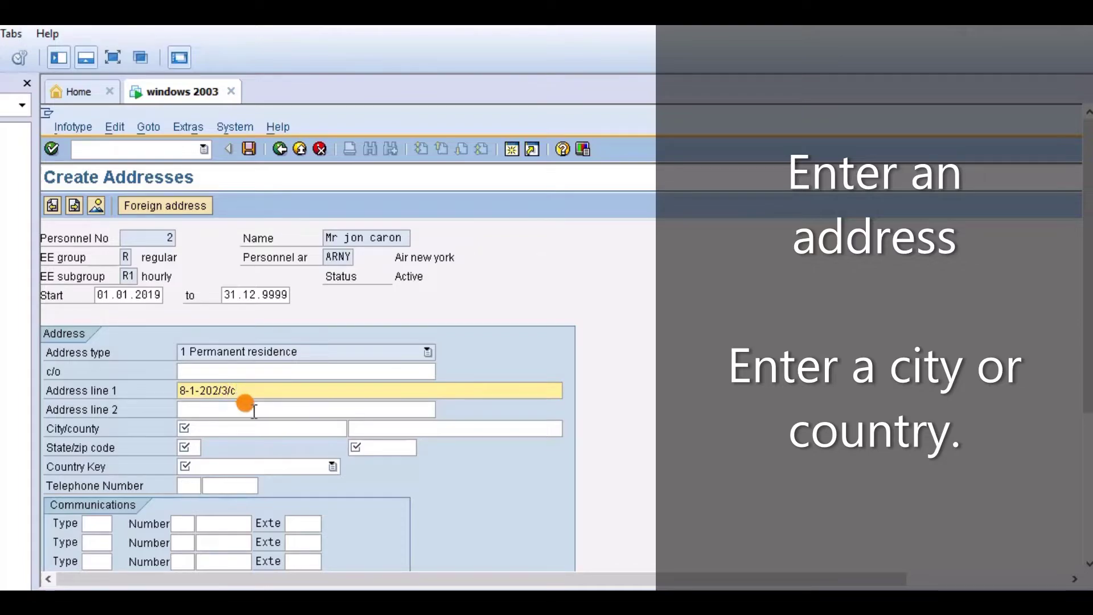
# Enter the employee's two street-address lines and the city 'new york'
pyautogui.click(254, 410)
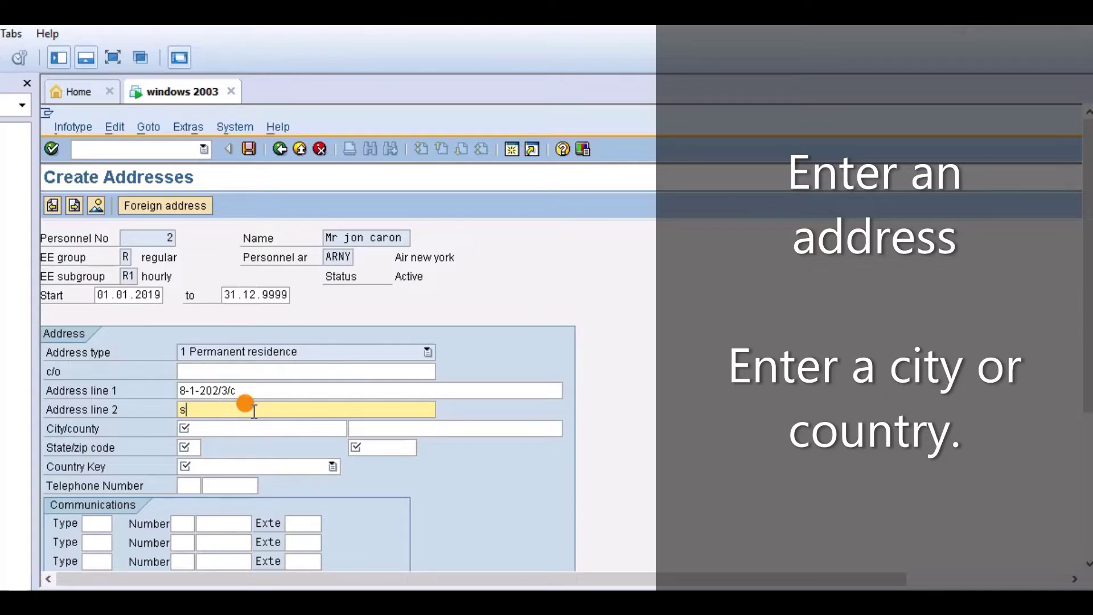
pyautogui.click(255, 434)
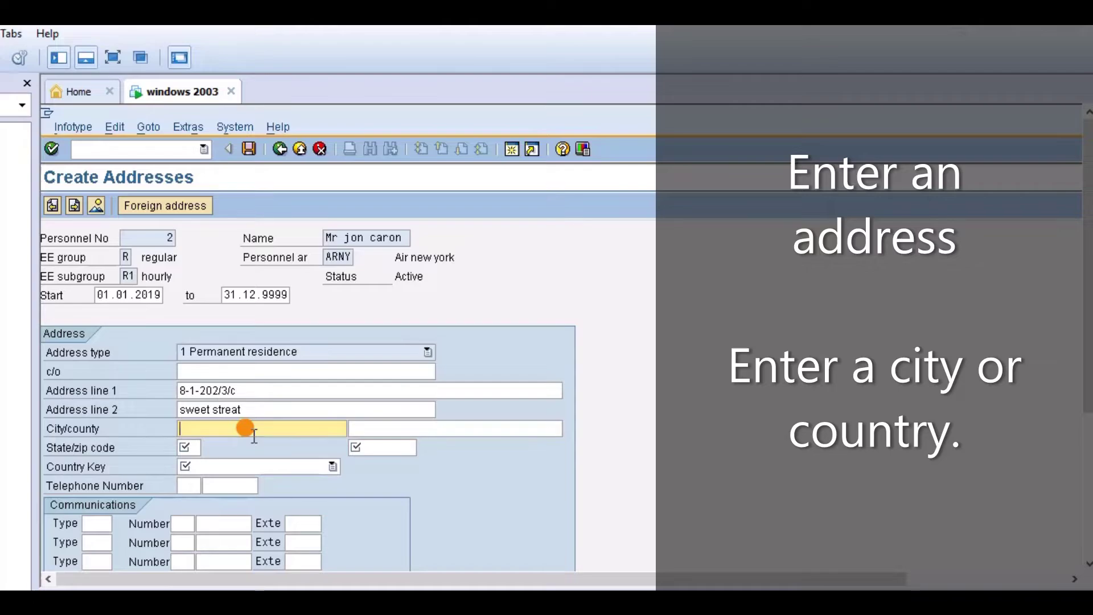
pyautogui.write('new york')
pyautogui.click(189, 447)
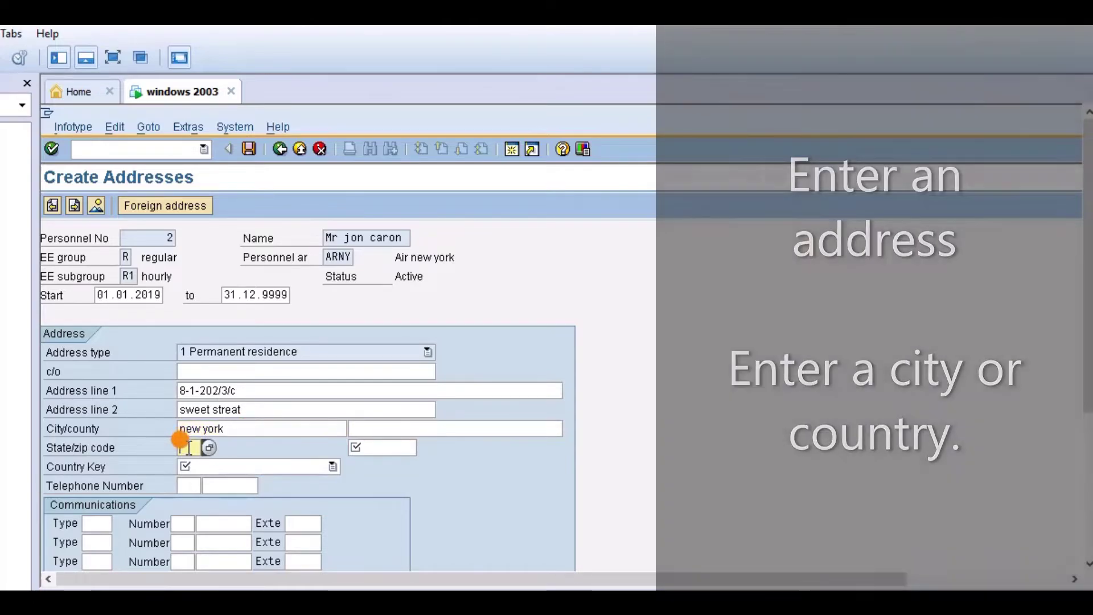
# Enter the address zip code and set the country key to US USA
pyautogui.press('Tab')
pyautogui.write('1211')
pyautogui.click(258, 469)
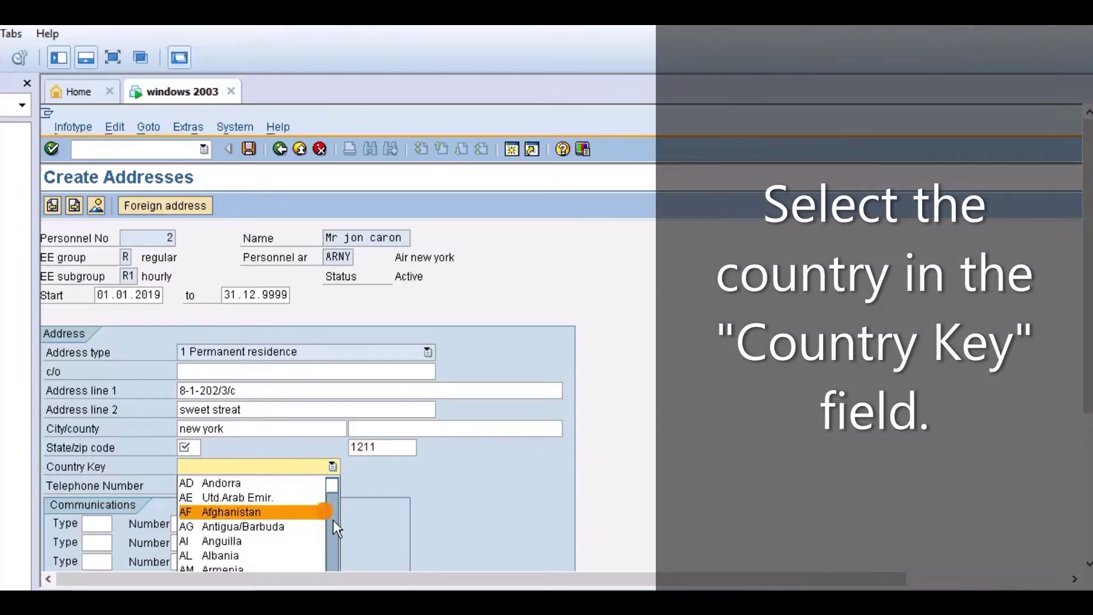
pyautogui.scroll(-3, 1073, 364)
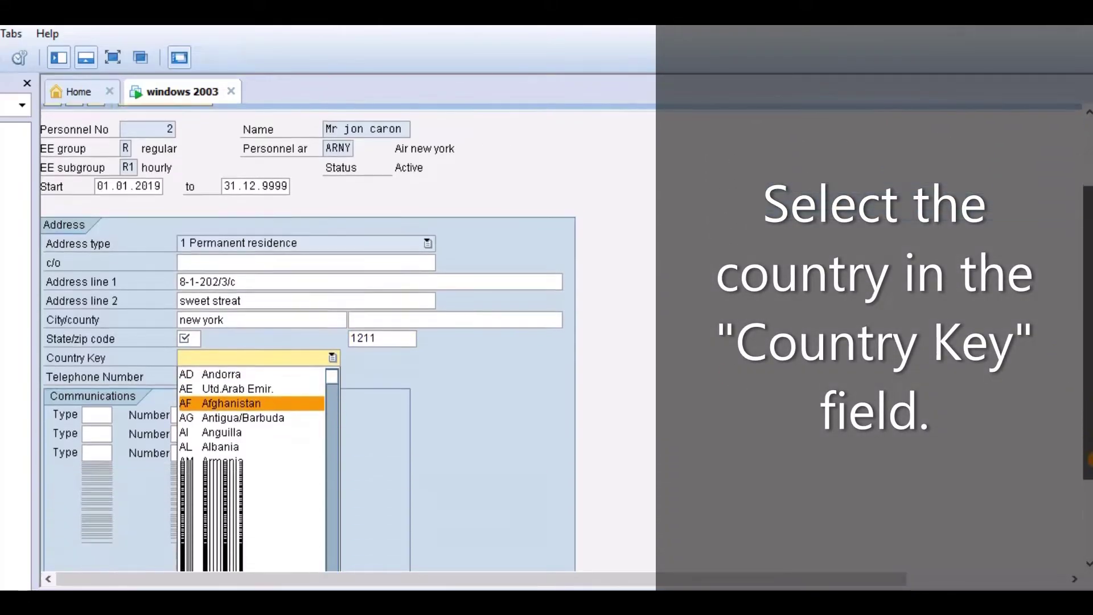
pyautogui.click(332, 451)
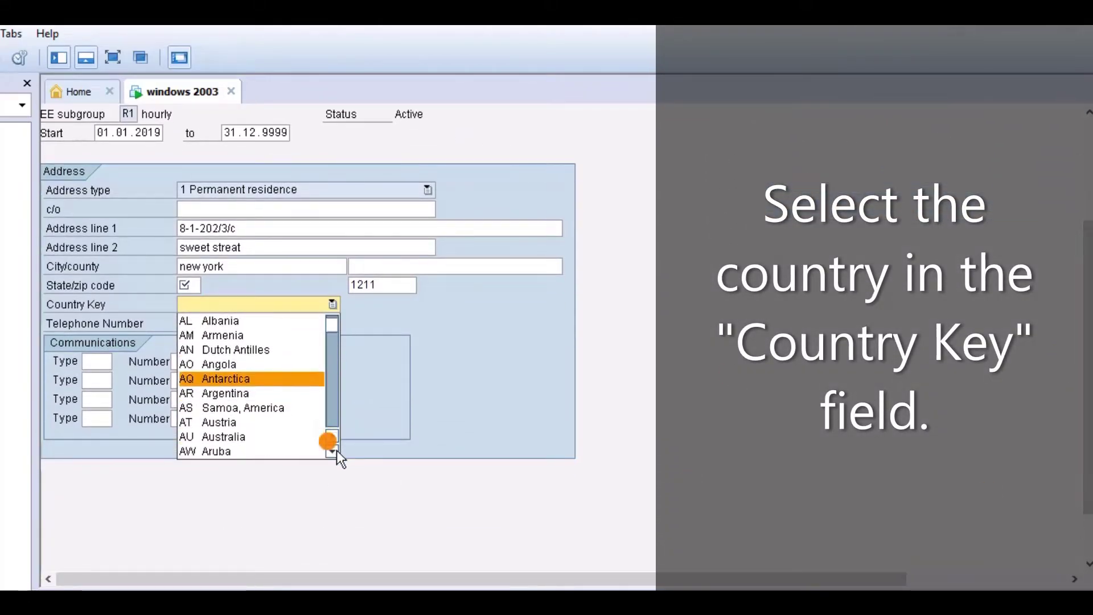
pyautogui.moveTo(336, 450); pyautogui.dragTo(337, 450)
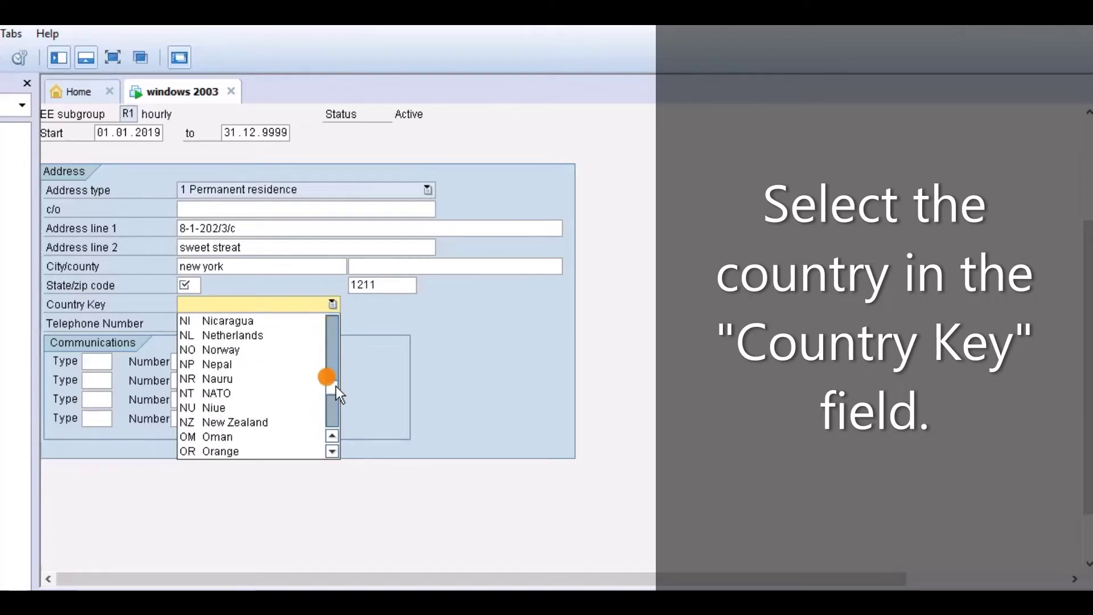
pyautogui.moveTo(336, 386); pyautogui.dragTo(336, 412)
pyautogui.click(274, 393)
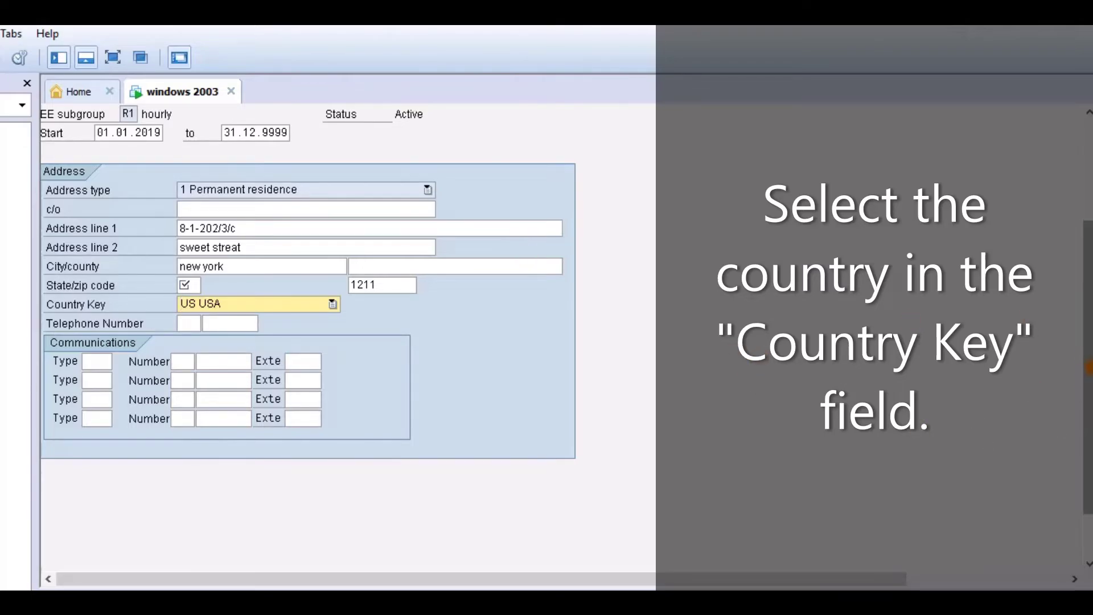
pyautogui.moveTo(1084, 353); pyautogui.dragTo(1084, 208)
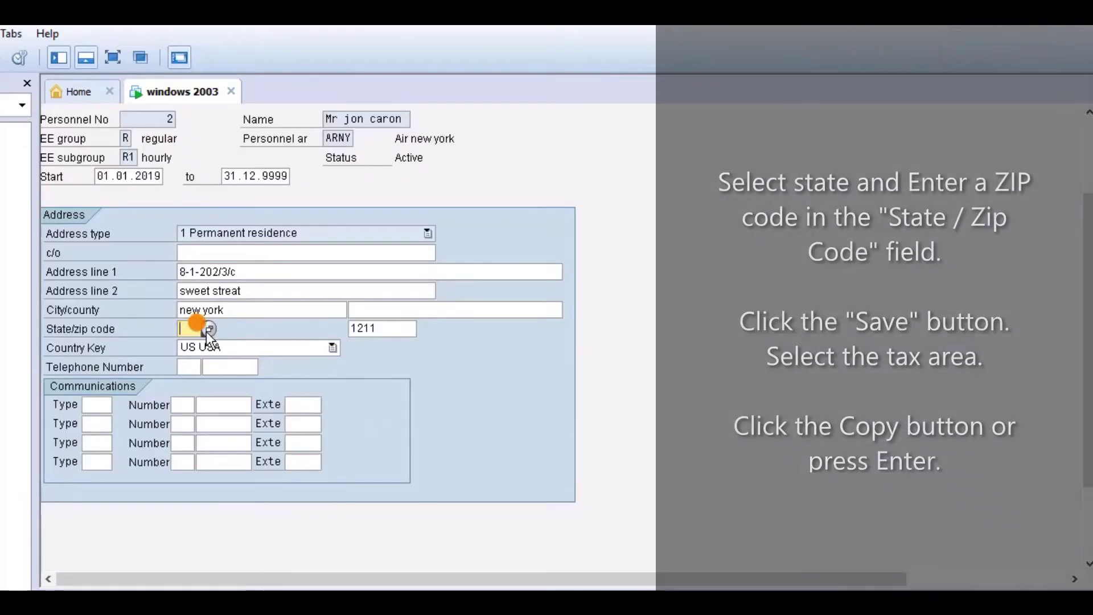
# Set the address state to NY New York from the state list
pyautogui.click(201, 328)
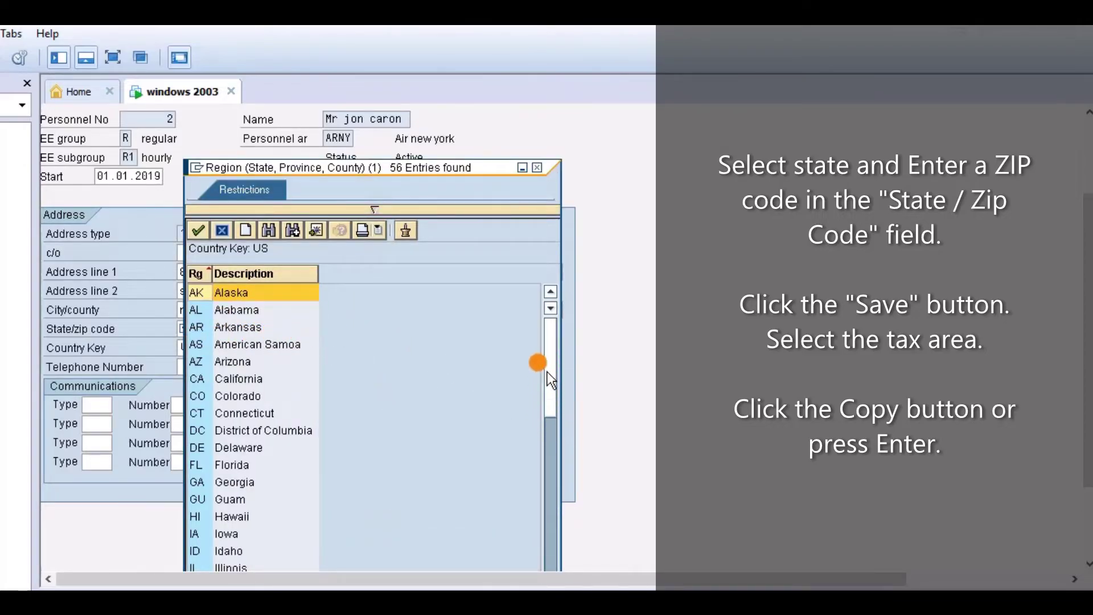
pyautogui.click(554, 306)
pyautogui.click(553, 306)
pyautogui.click(553, 306)
pyautogui.click(554, 306)
pyautogui.click(554, 306)
pyautogui.click(553, 307)
pyautogui.click(554, 306)
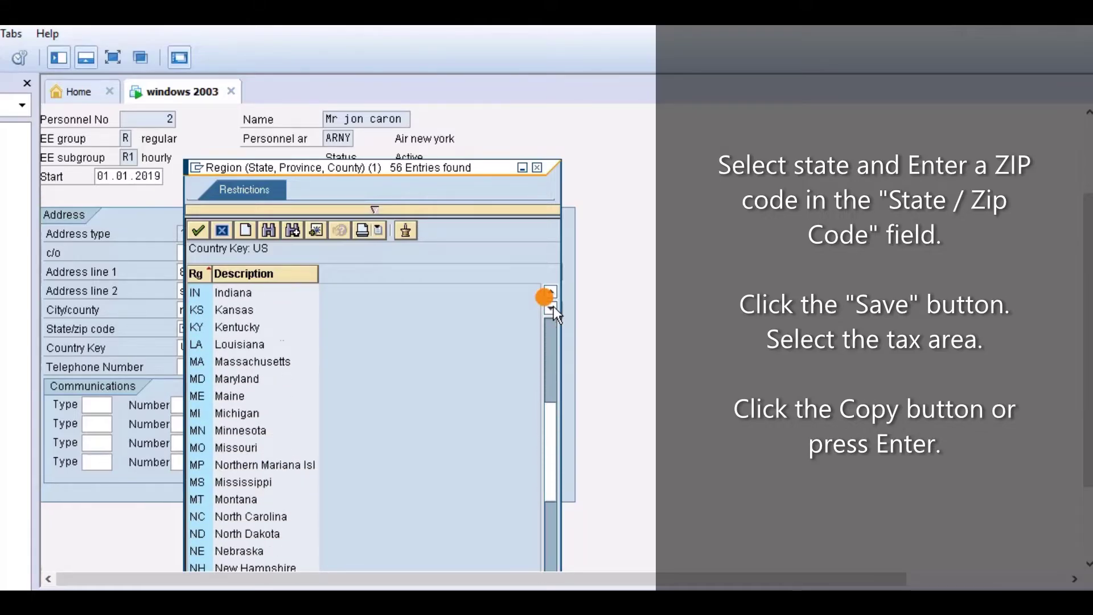
pyautogui.click(553, 306)
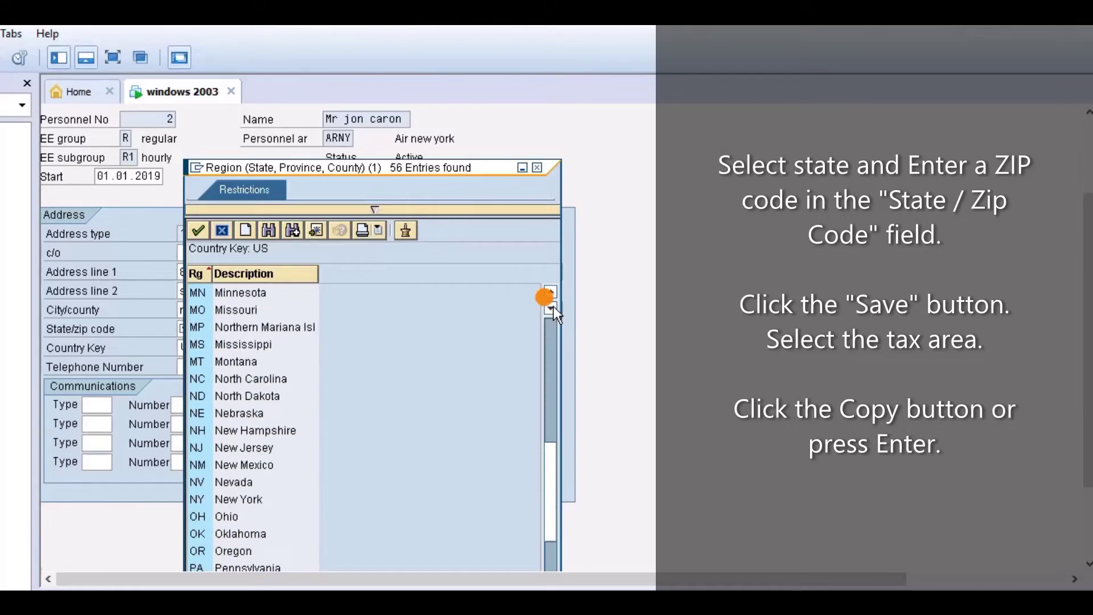
pyautogui.doubleClick(238, 499)
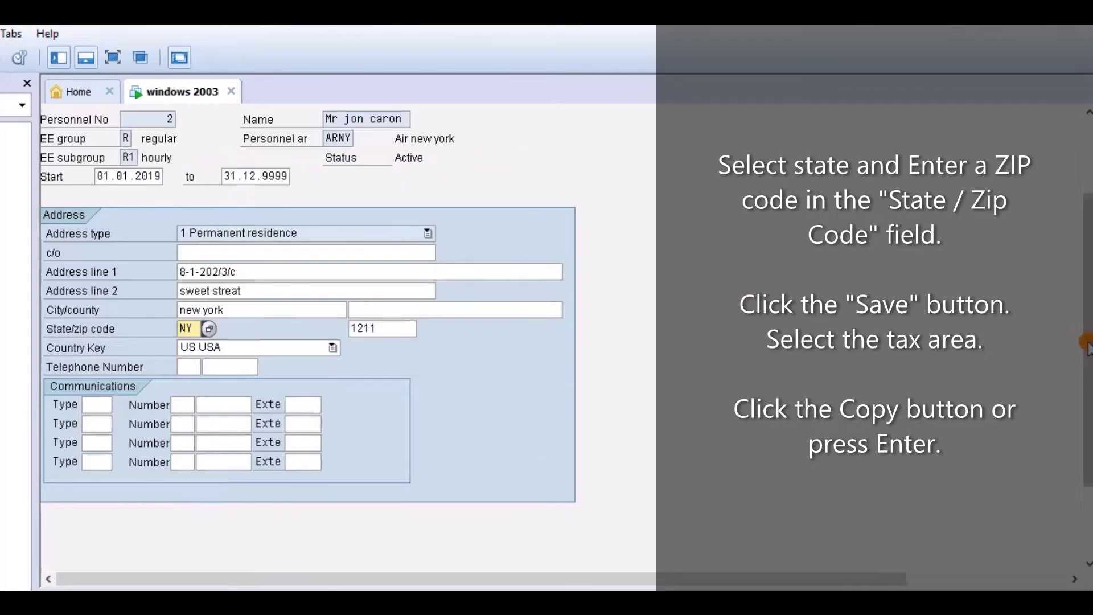
# Save the address, replace the zip code with a New York code, and save again
pyautogui.click(249, 149)
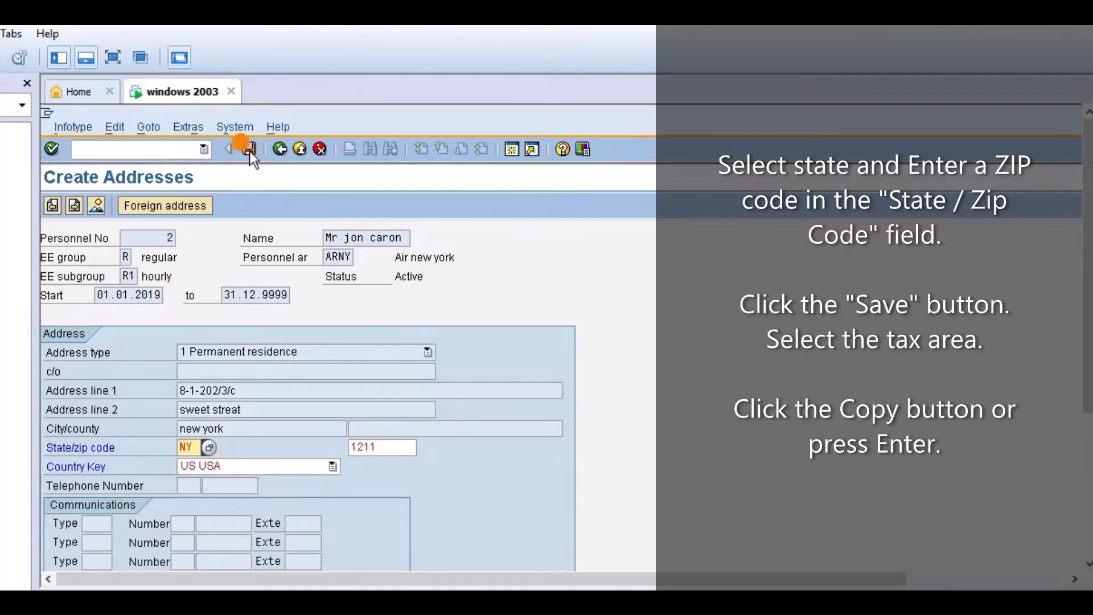
pyautogui.click(367, 447)
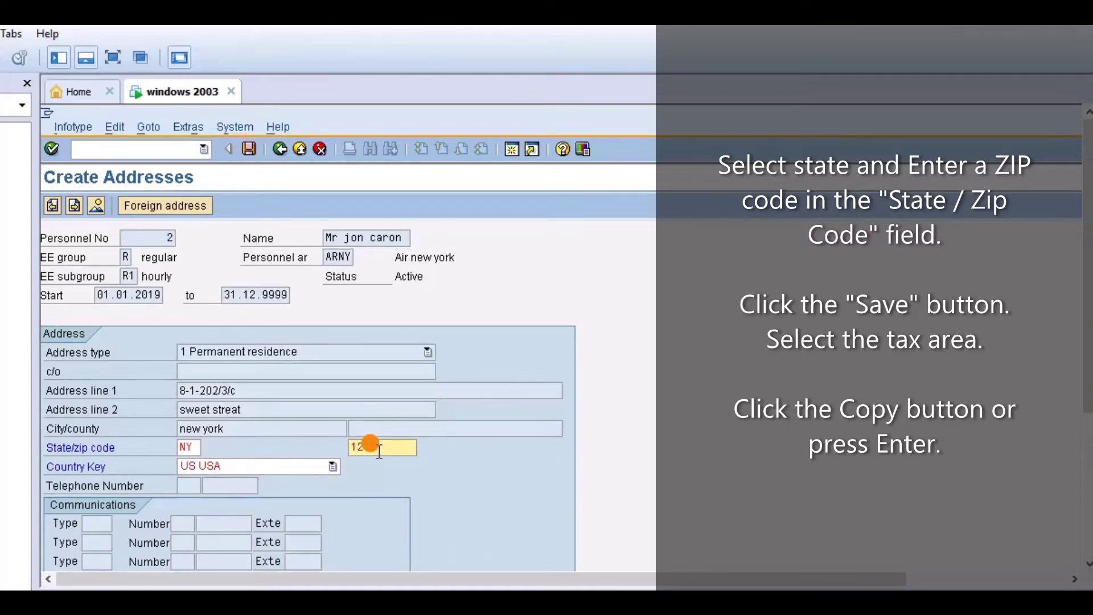
pyautogui.click(376, 452)
pyautogui.press('BackSpace')
pyautogui.press('BackSpace')
pyautogui.press('BackSpace')
pyautogui.press('BackSpace')
pyautogui.write('1')
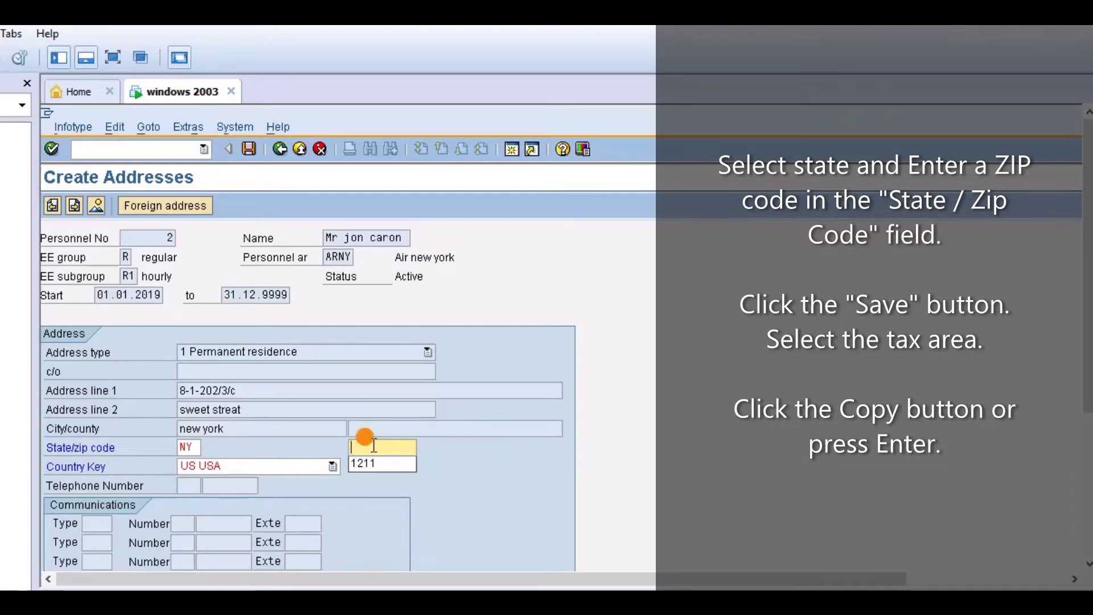
pyautogui.write('0001')
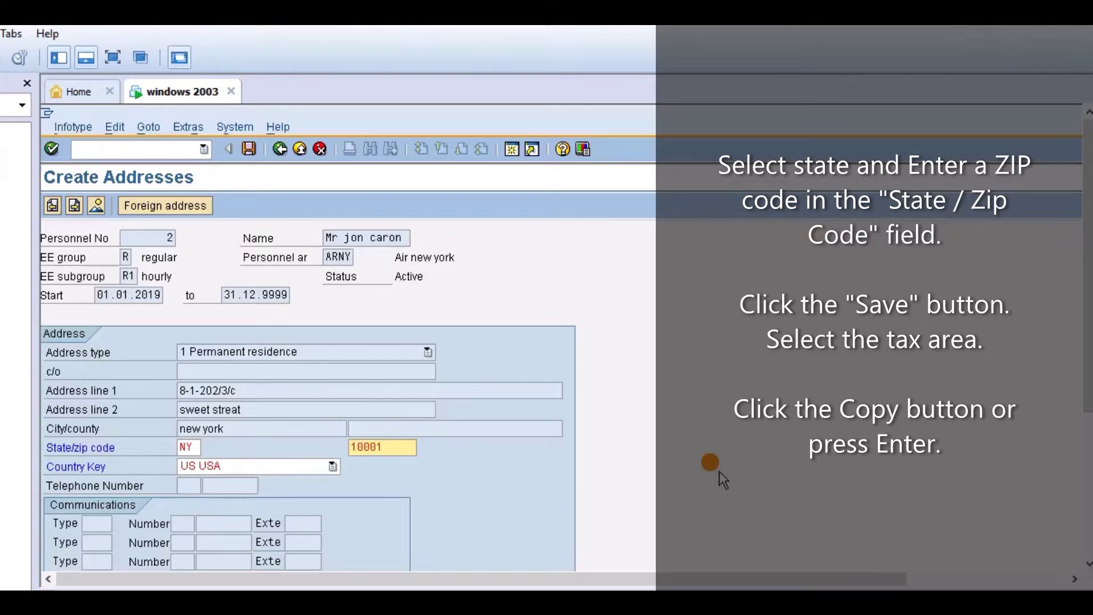
pyautogui.click(247, 149)
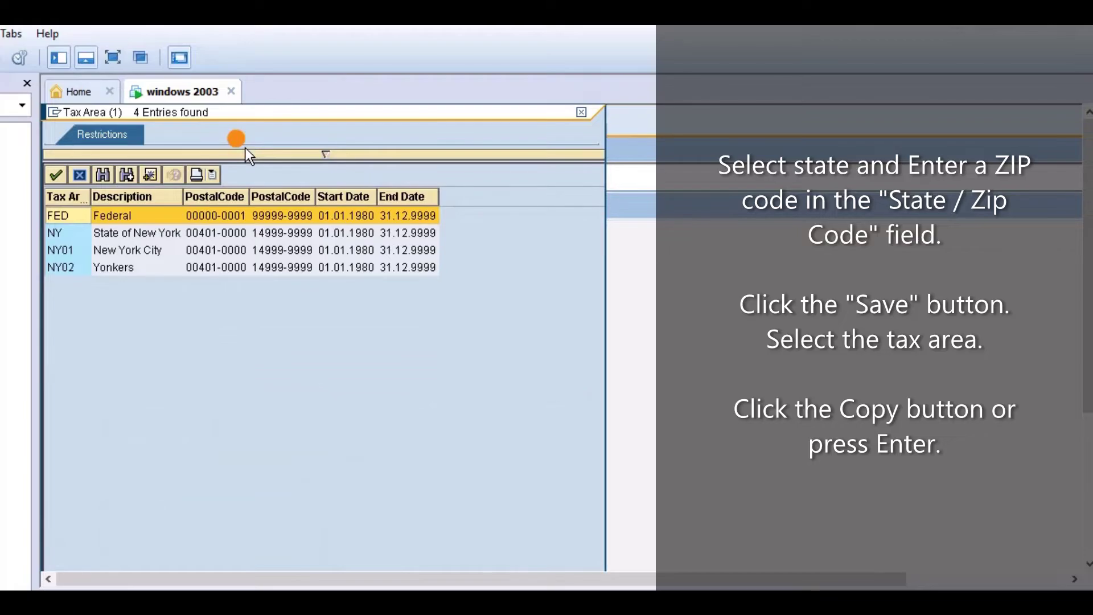
# Save New York as residence and work tax area, then save the NY unemployment state record
pyautogui.click(160, 233)
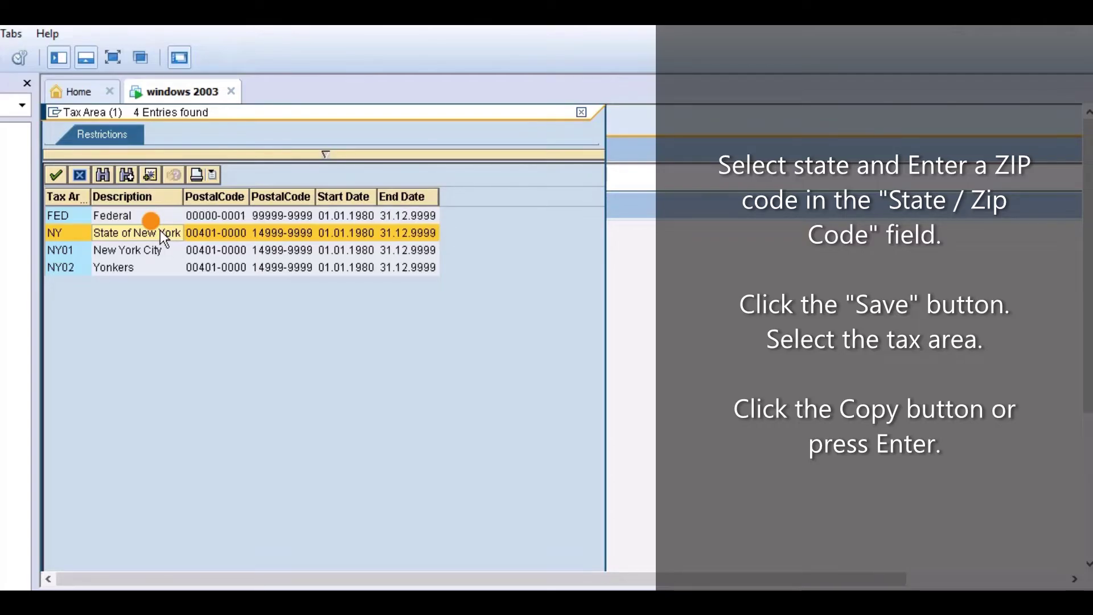
pyautogui.click(57, 175)
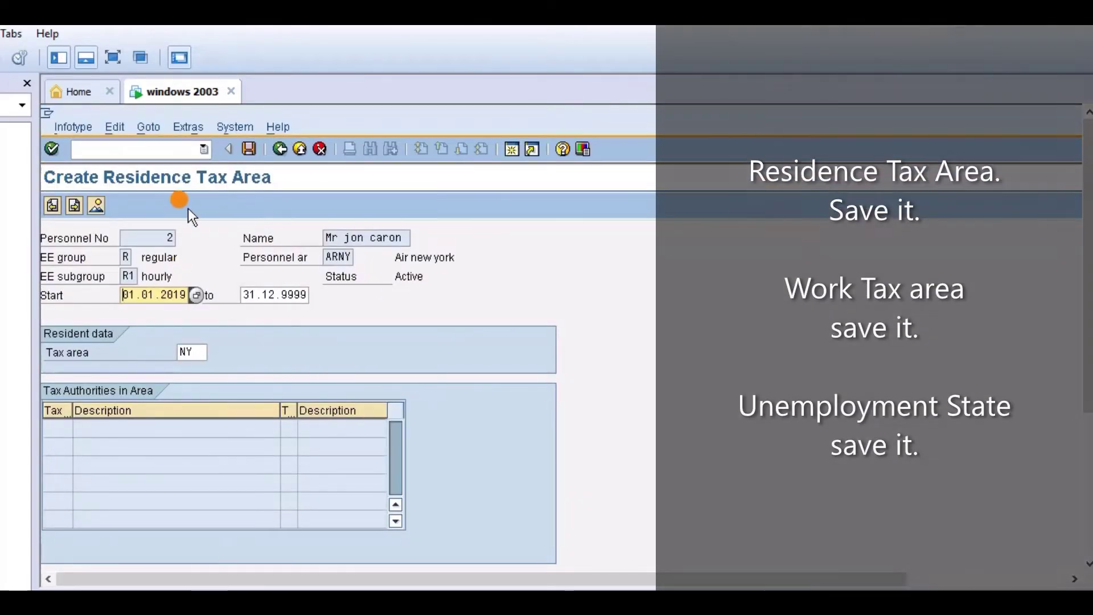
pyautogui.click(245, 149)
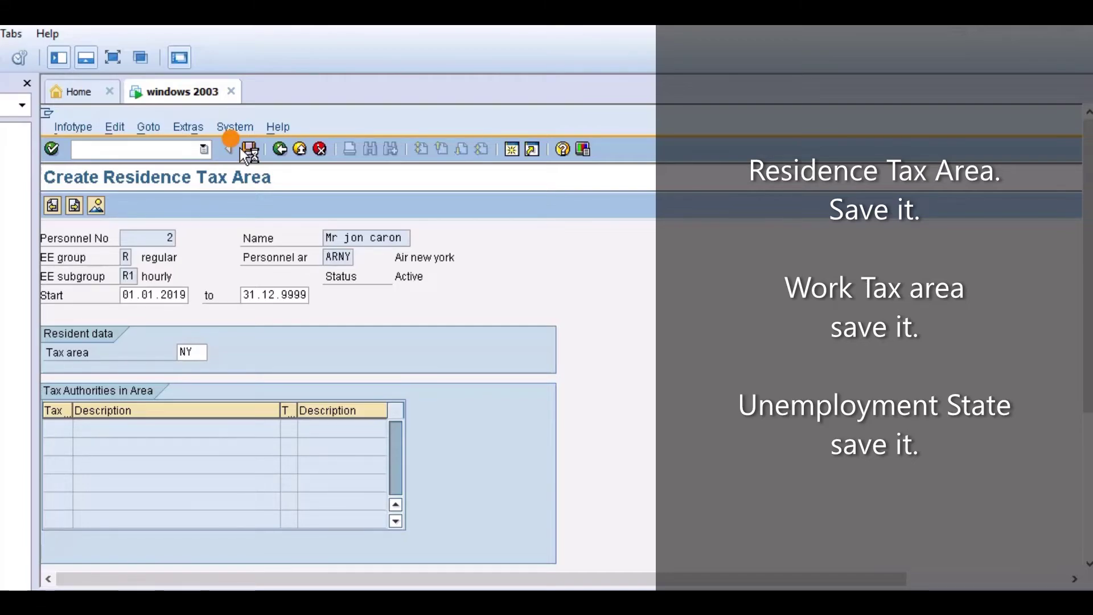
pyautogui.click(74, 205)
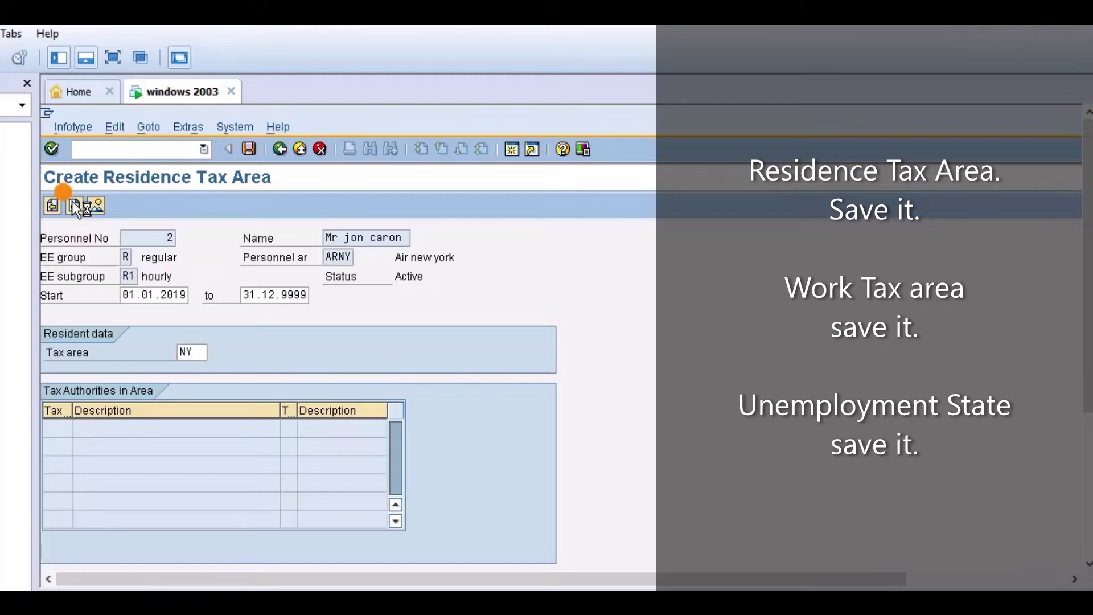
pyautogui.click(245, 151)
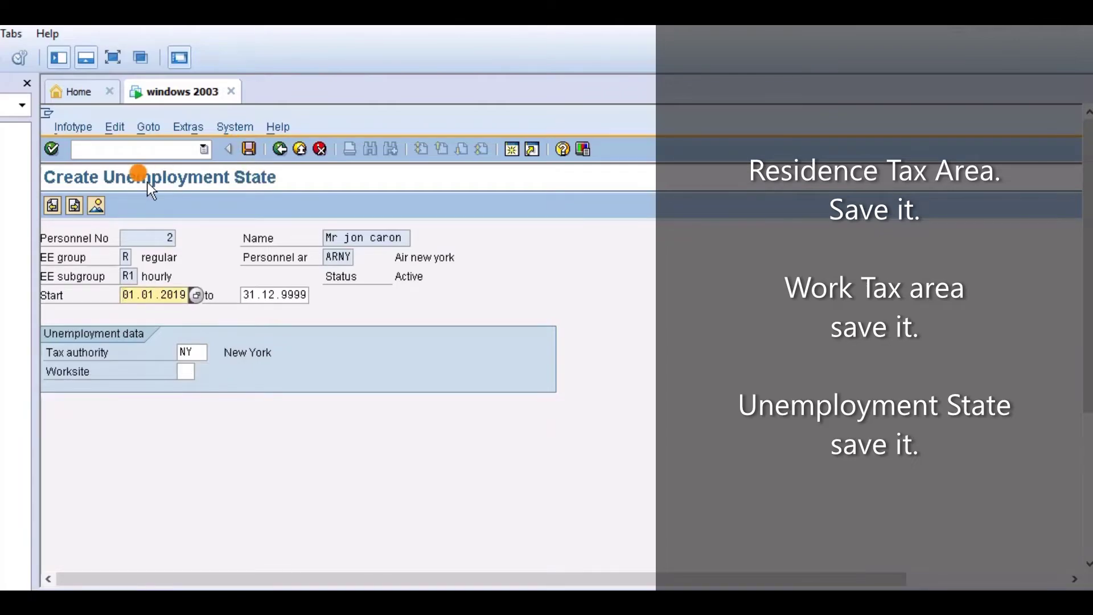
pyautogui.click(249, 186)
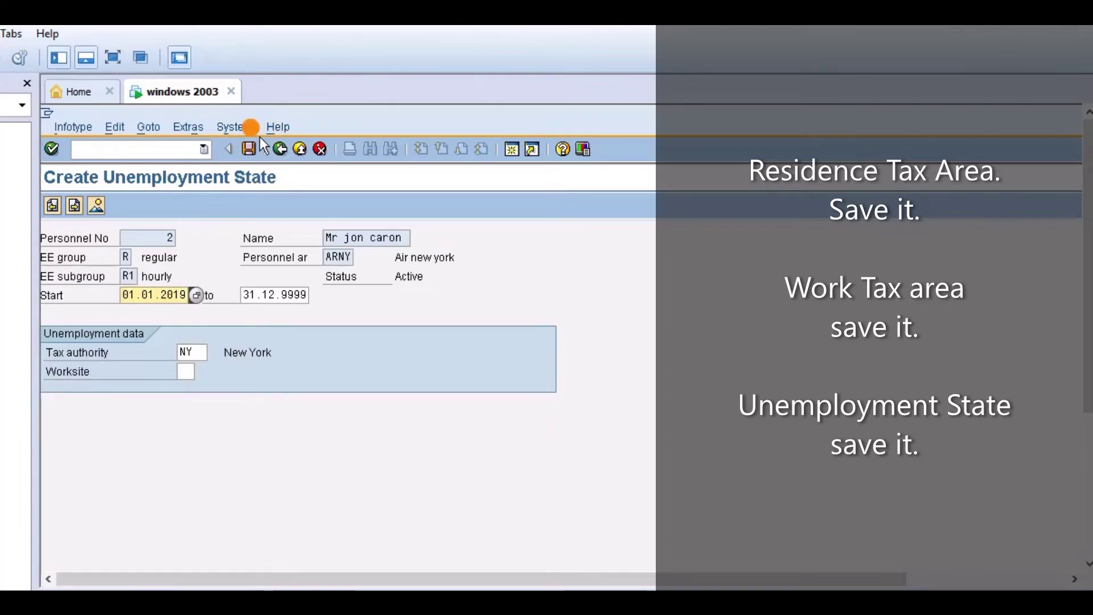
pyautogui.click(249, 149)
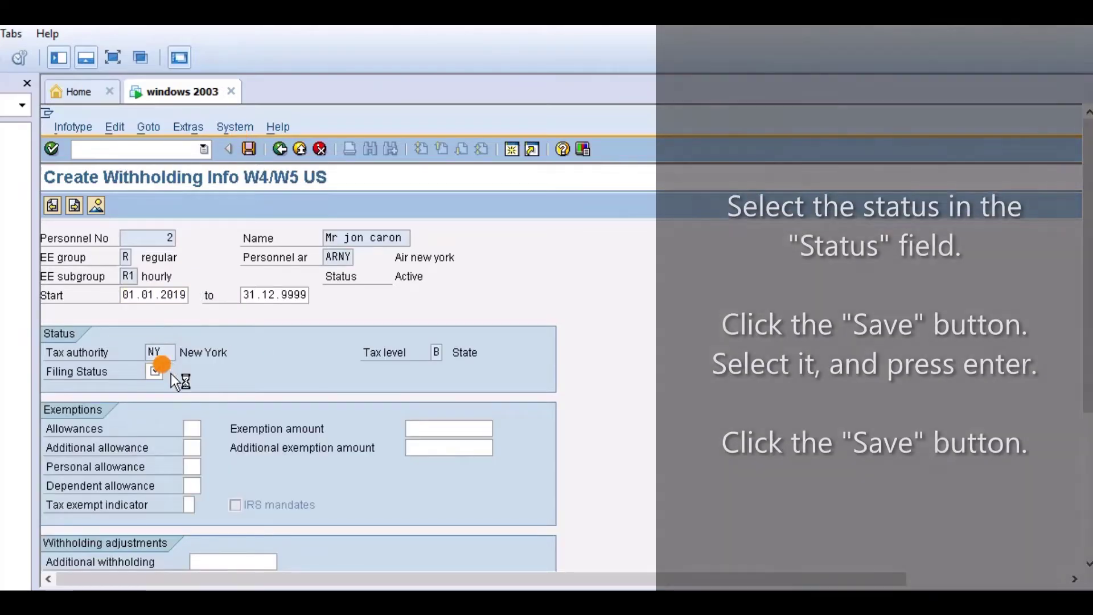
# Set filing status 02 Married and save the withholding record, acknowledging the warning log
pyautogui.click(171, 373)
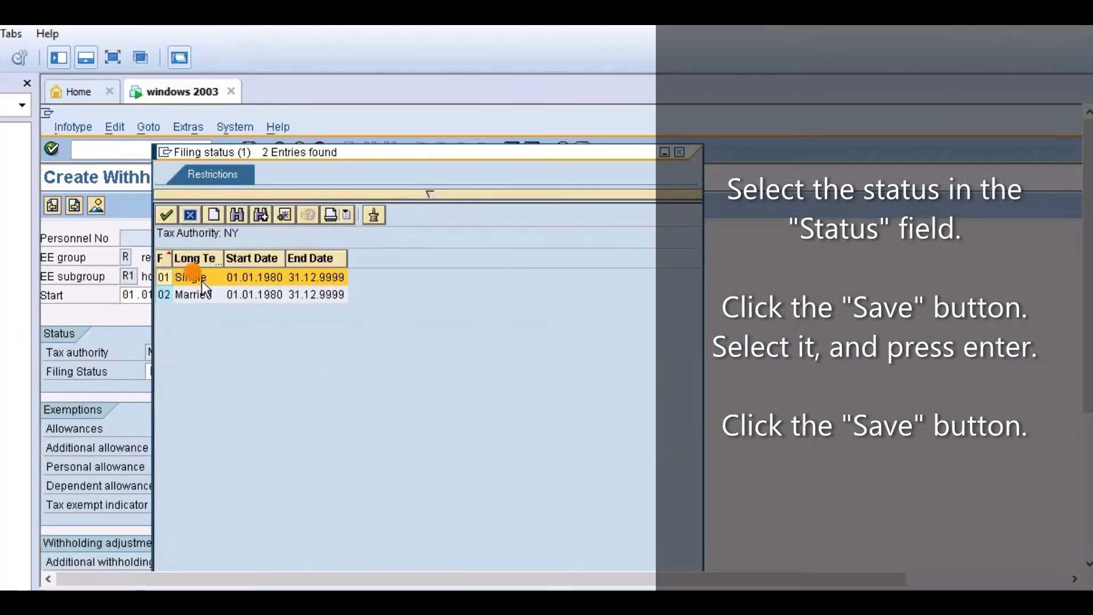
pyautogui.click(197, 292)
pyautogui.press('Return')
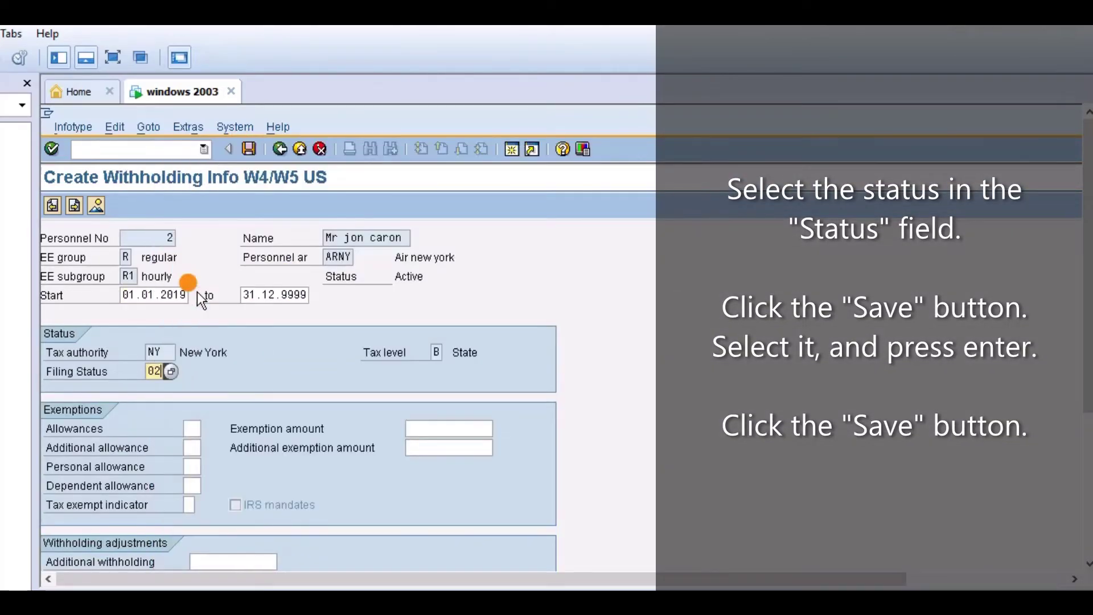
pyautogui.click(248, 151)
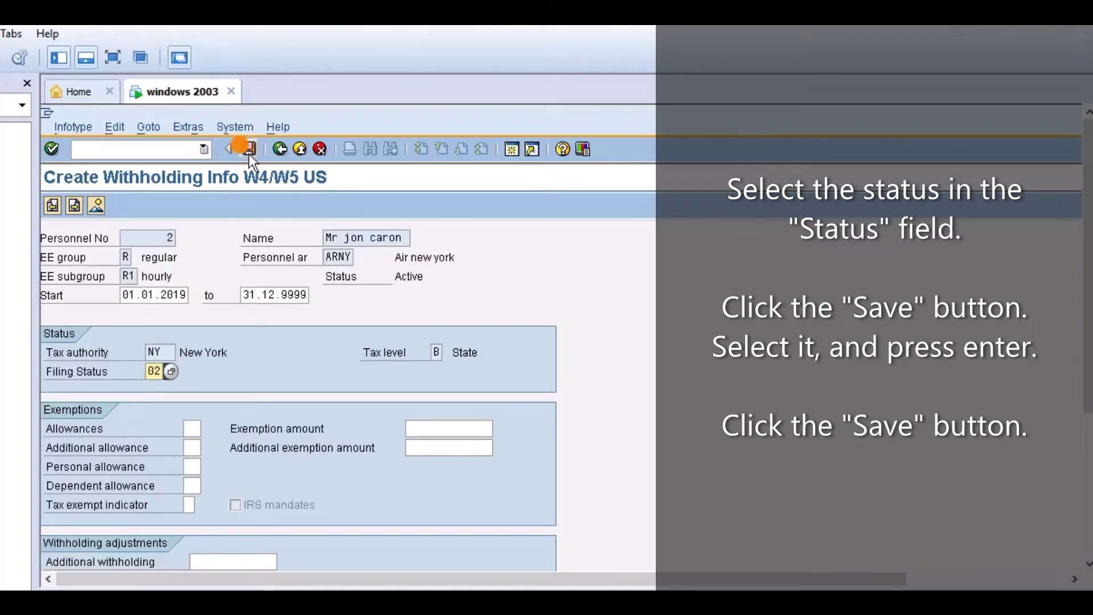
pyautogui.click(1088, 429)
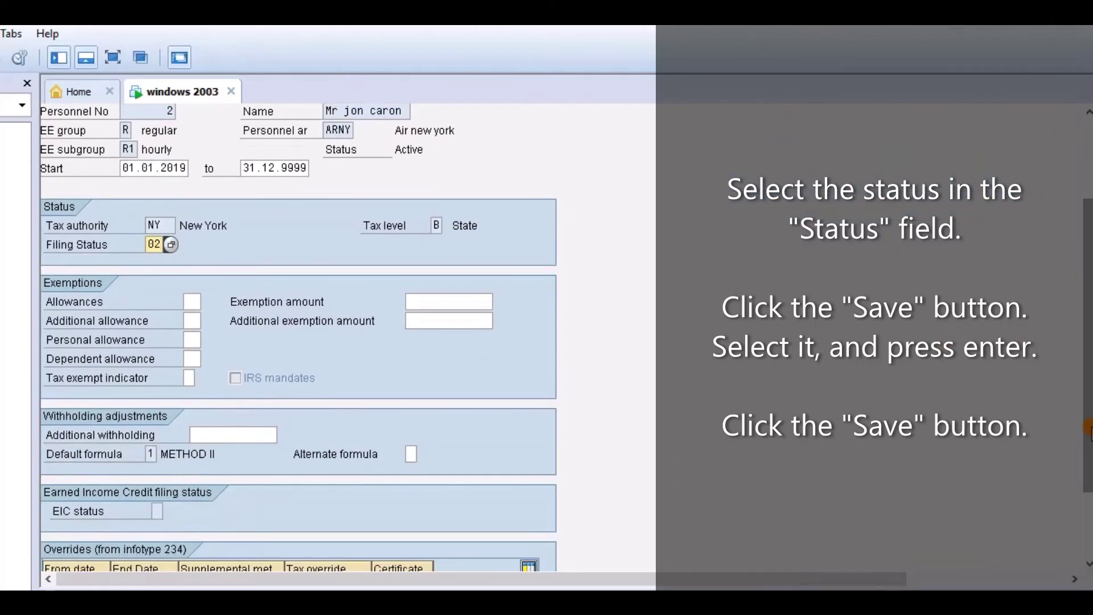
pyautogui.scroll(-3, 1088, 424)
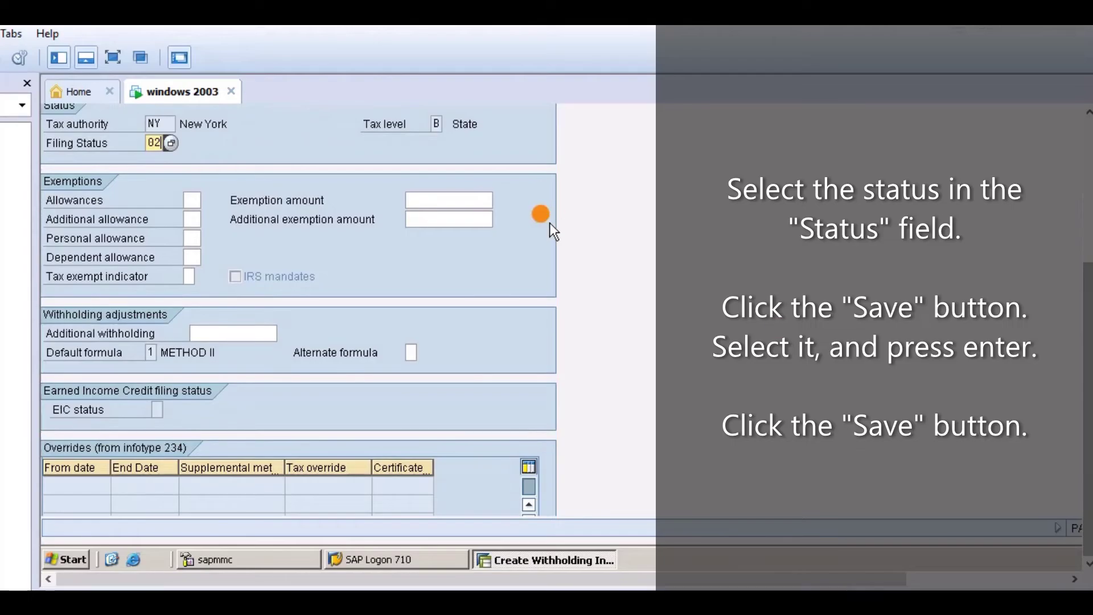
pyautogui.scroll(5, 1075, 302)
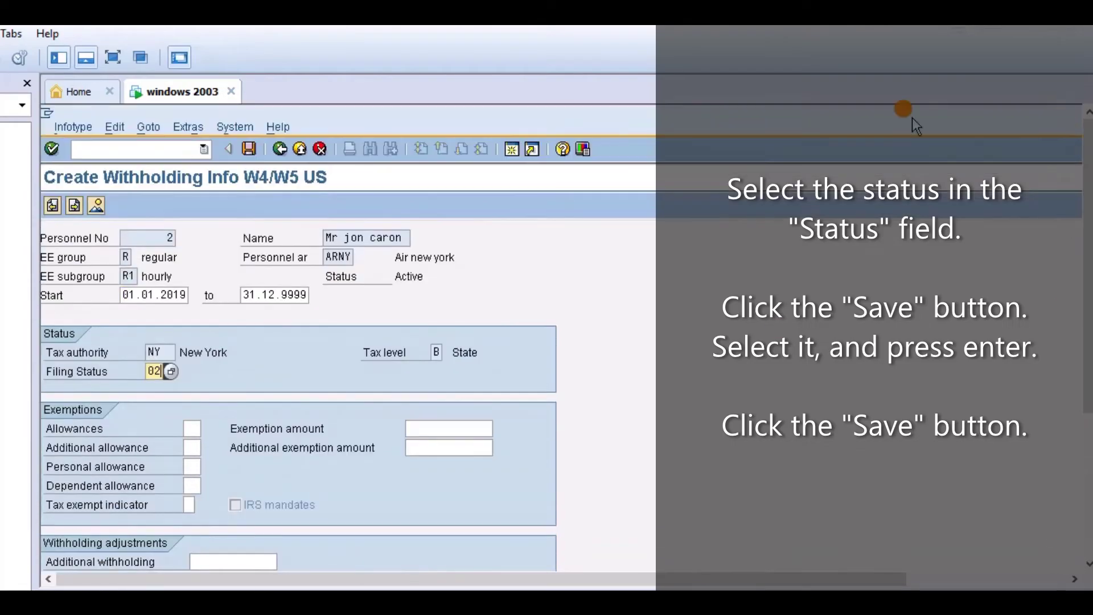
pyautogui.click(250, 149)
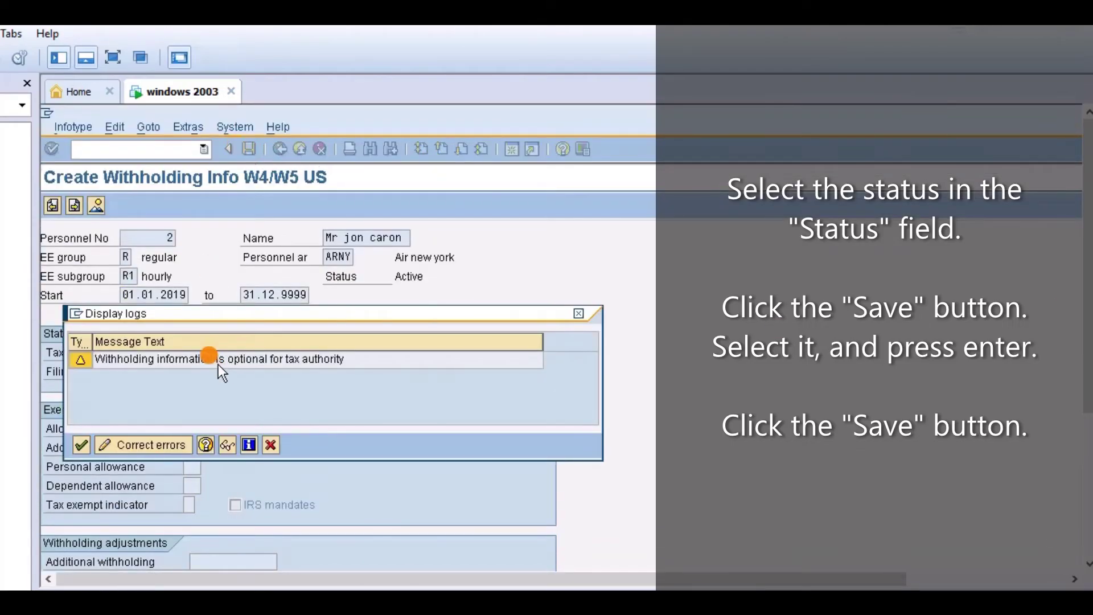
pyautogui.click(210, 359)
pyautogui.click(81, 444)
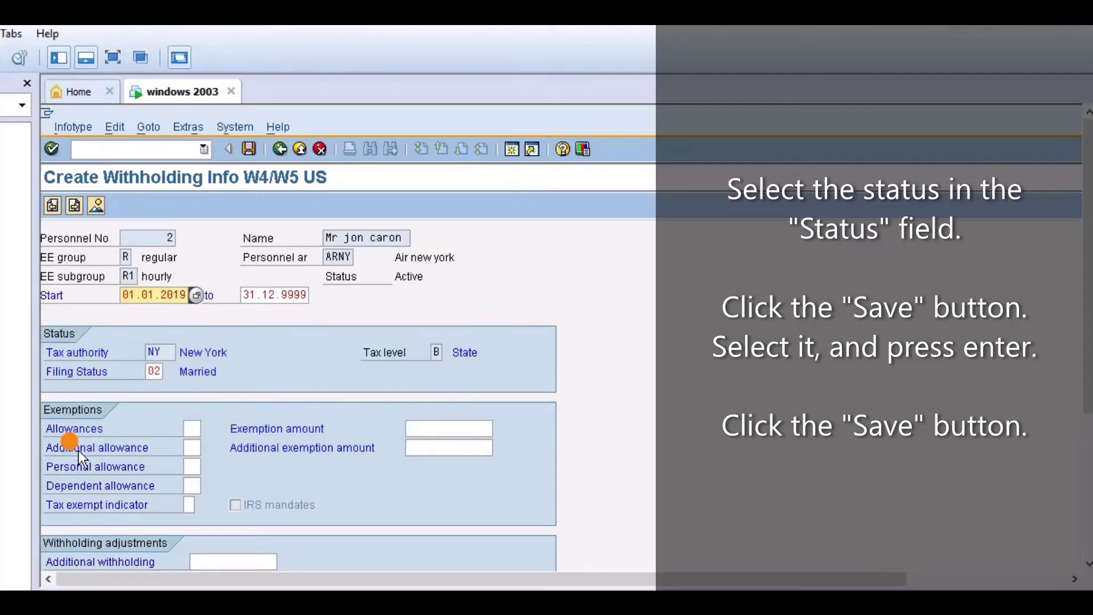
pyautogui.click(251, 150)
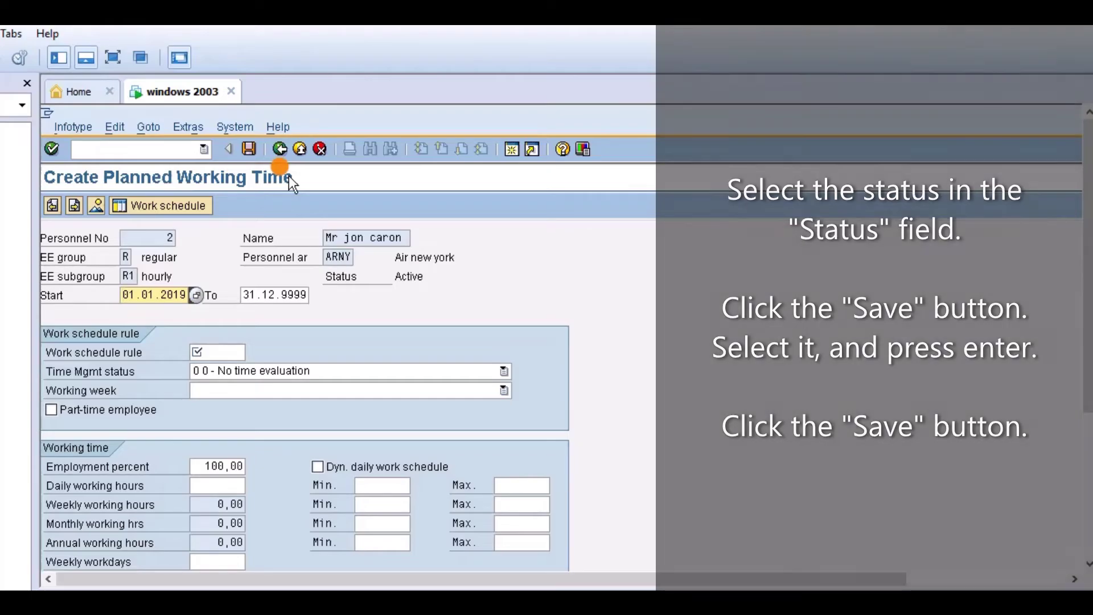
# Skip Planned Working Time, Basic Pay and Bank Details unsaved, confirming each exit prompt
pyautogui.click(276, 151)
pyautogui.click(77, 209)
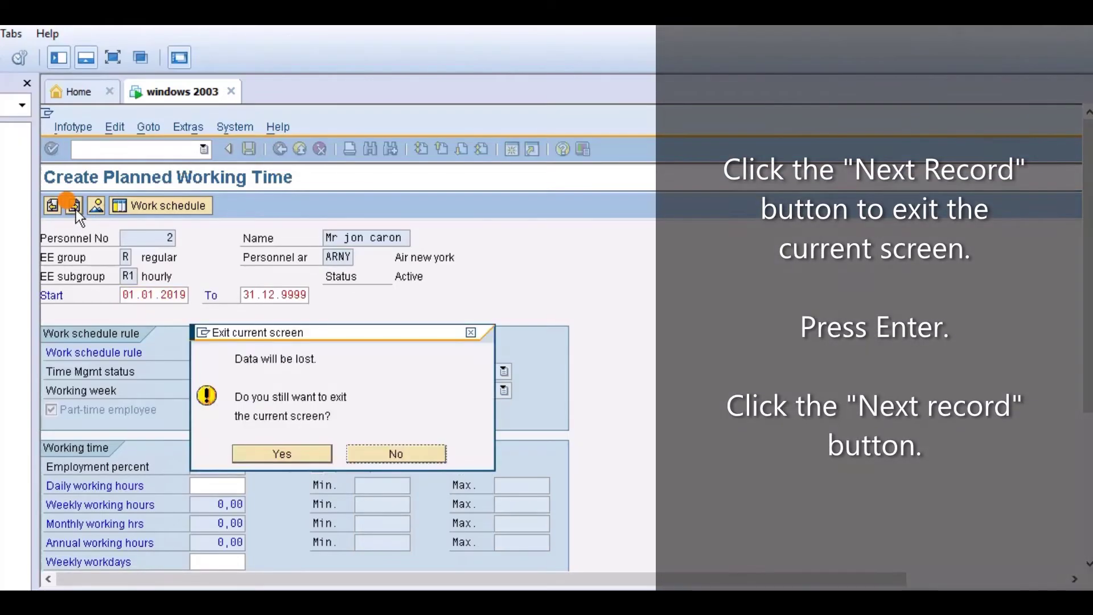
pyautogui.click(320, 454)
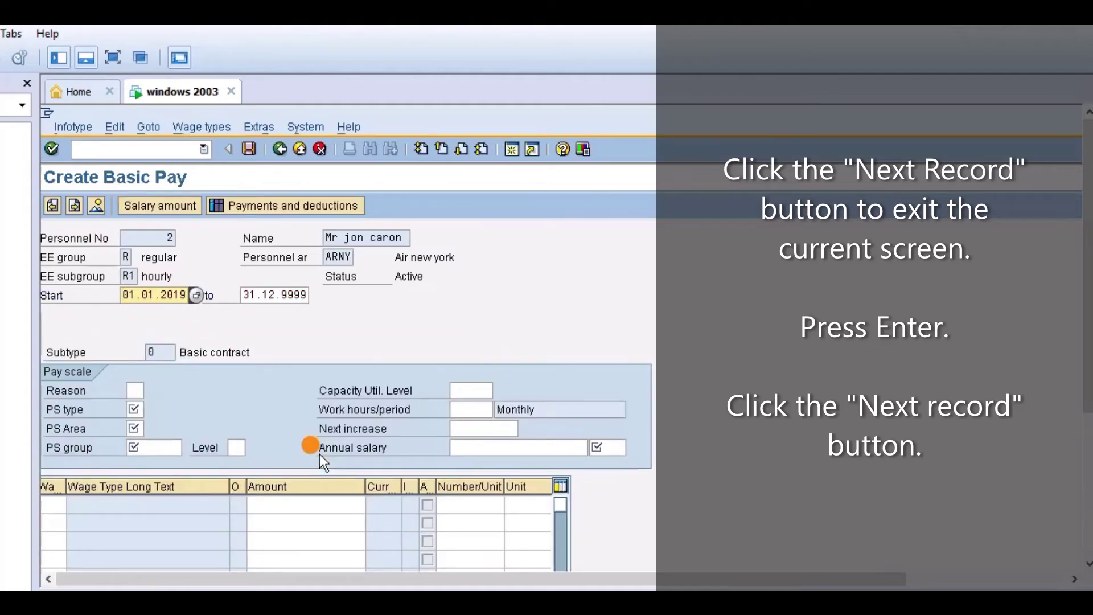
pyautogui.click(72, 209)
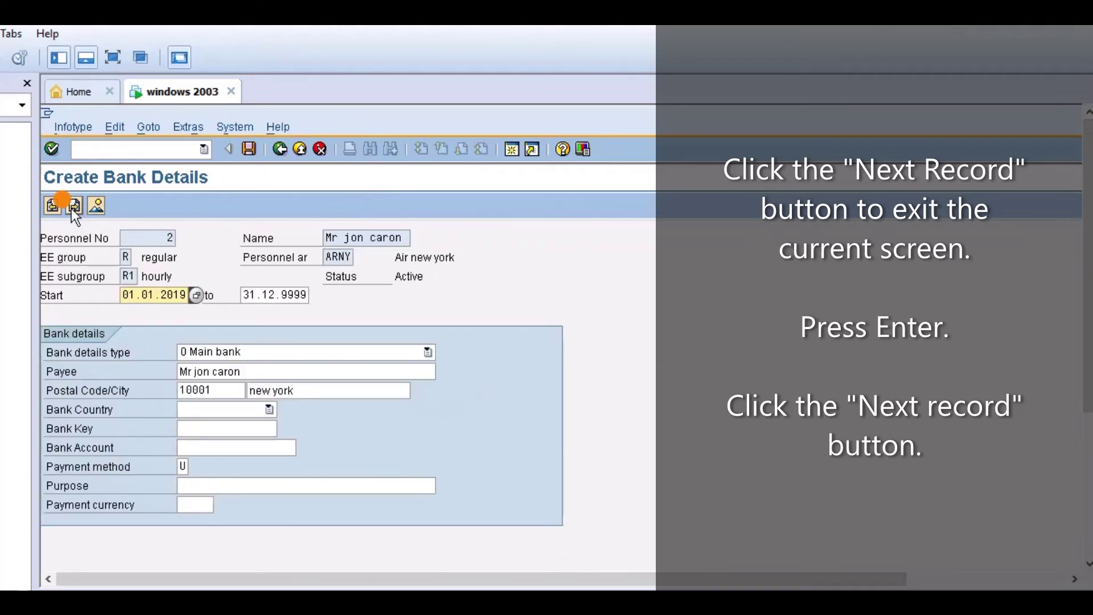
pyautogui.click(73, 209)
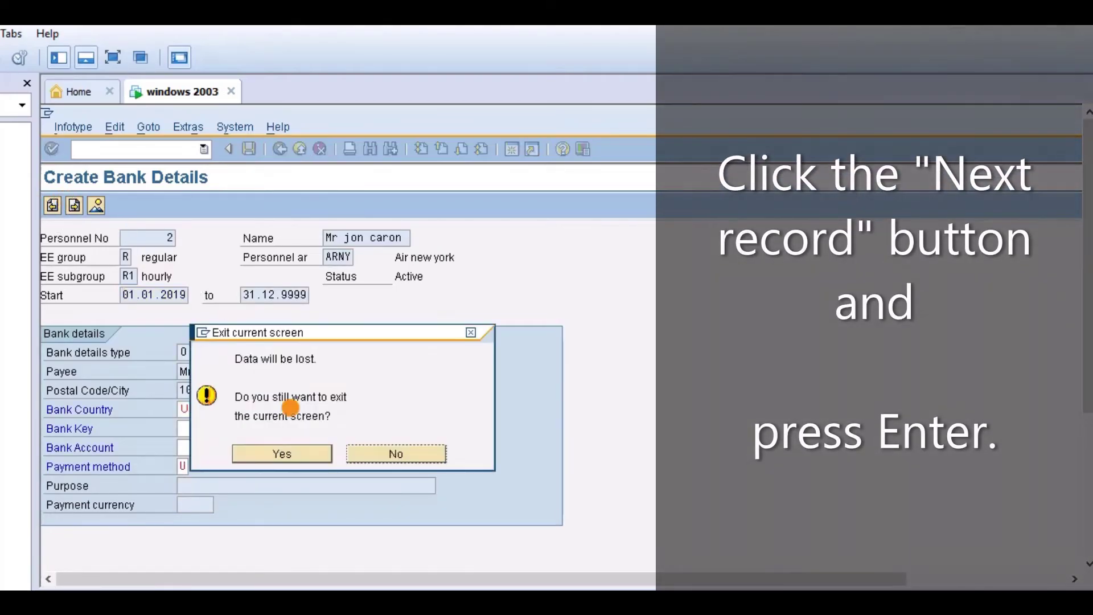
pyautogui.click(278, 456)
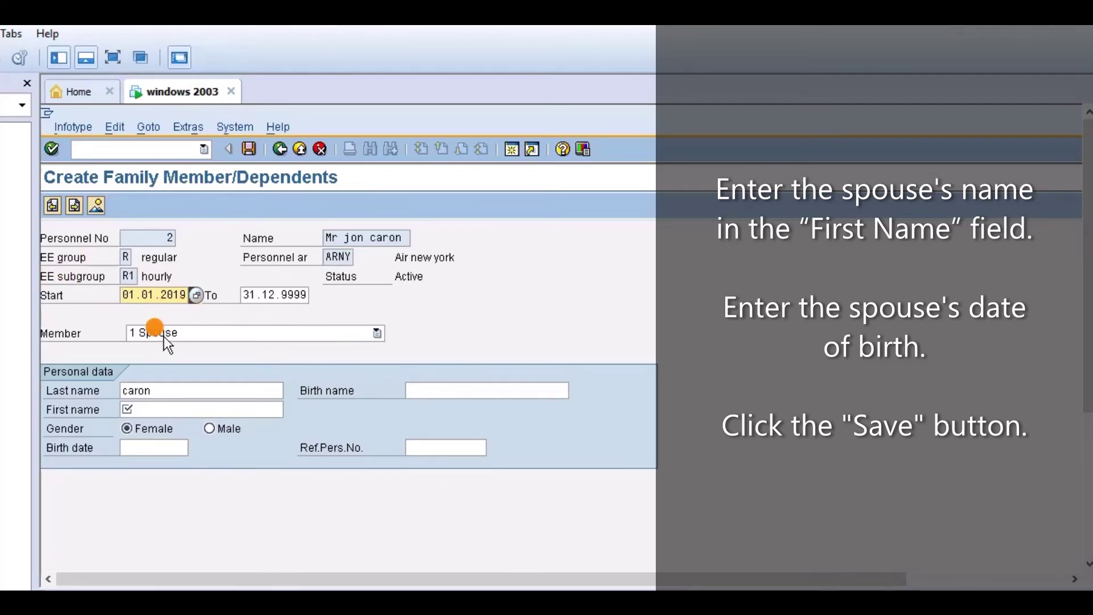
# Enter the spouse's first name and birth date 14-01-1995, then save the spouse record
pyautogui.click(179, 410)
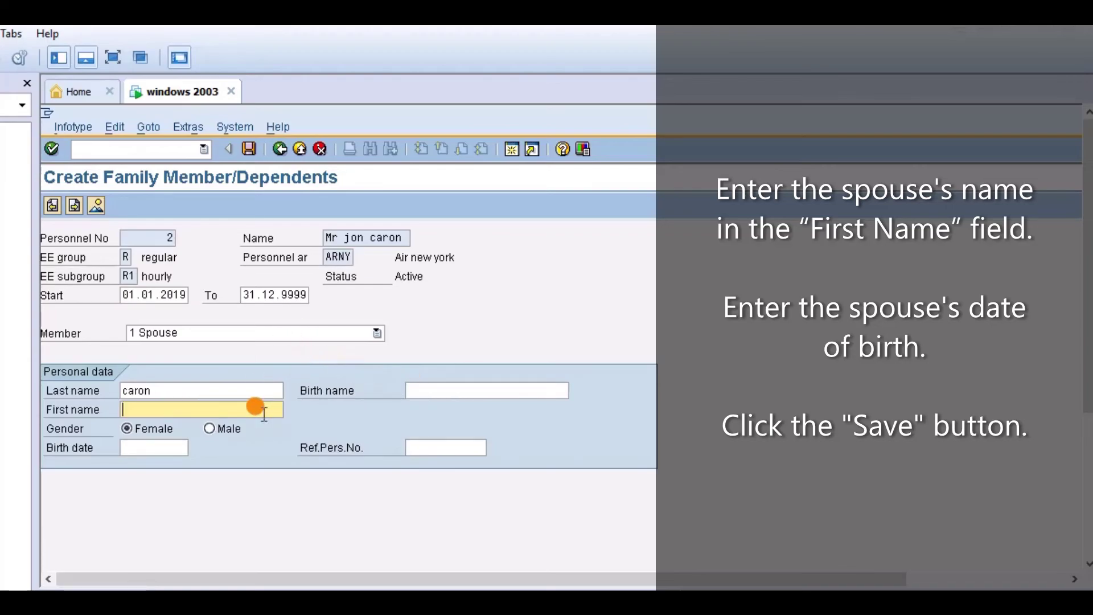
pyautogui.write('dany')
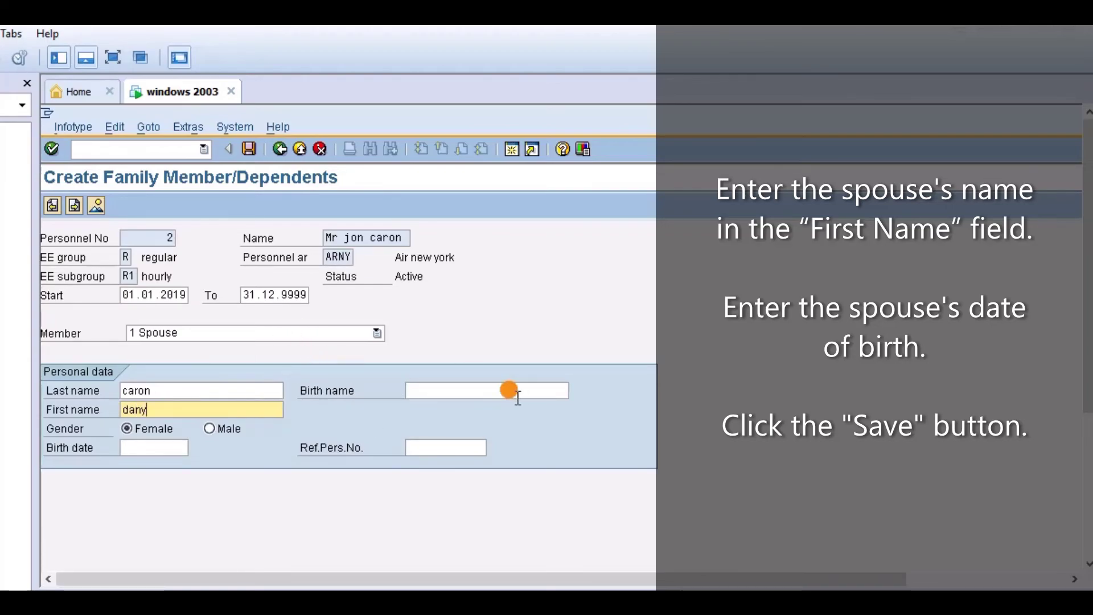
pyautogui.click(466, 392)
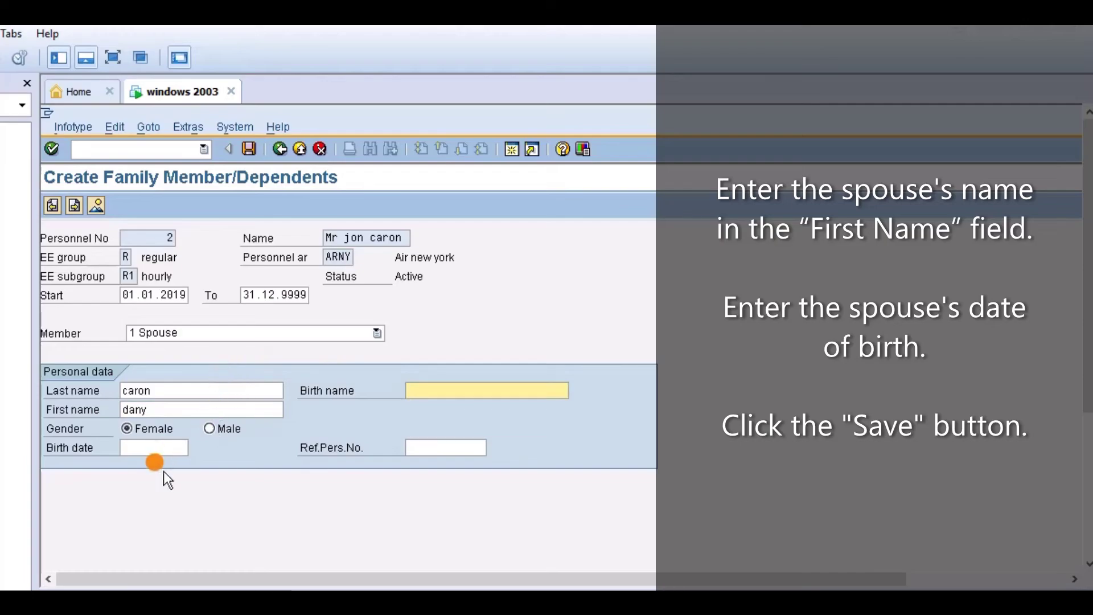
pyautogui.click(162, 448)
pyautogui.write('1')
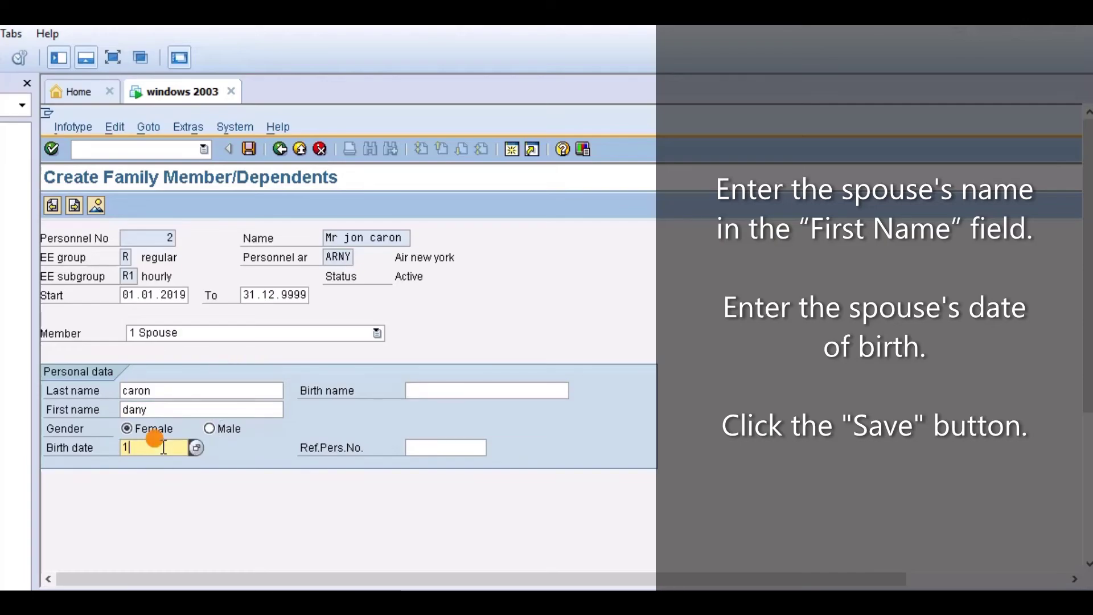
pyautogui.write('4-')
pyautogui.write('1')
pyautogui.press('BackSpace')
pyautogui.press('BackSpace')
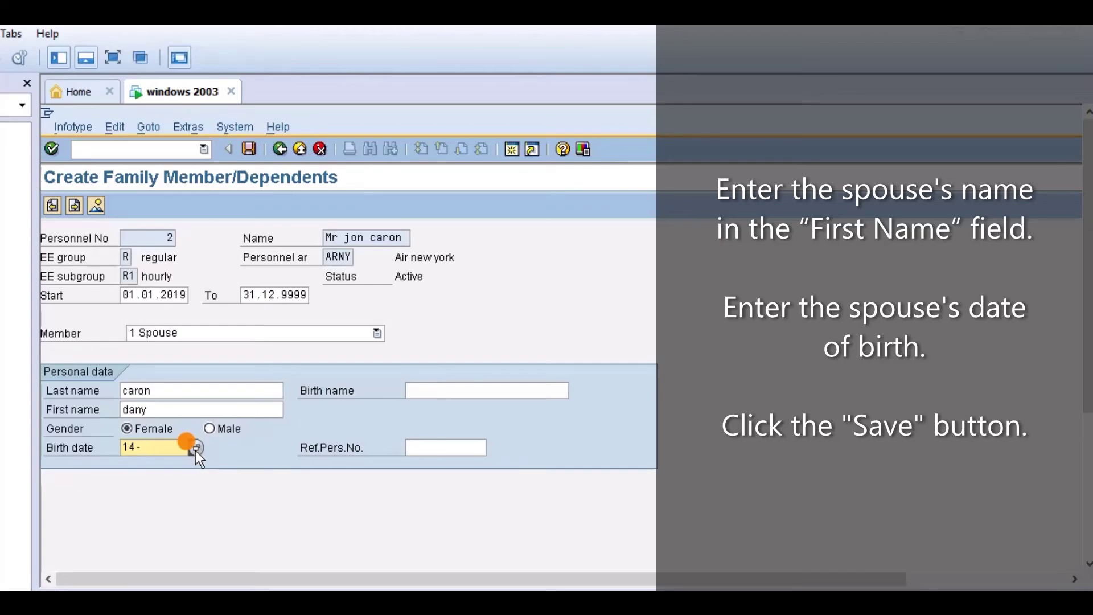
pyautogui.write('-01-1995')
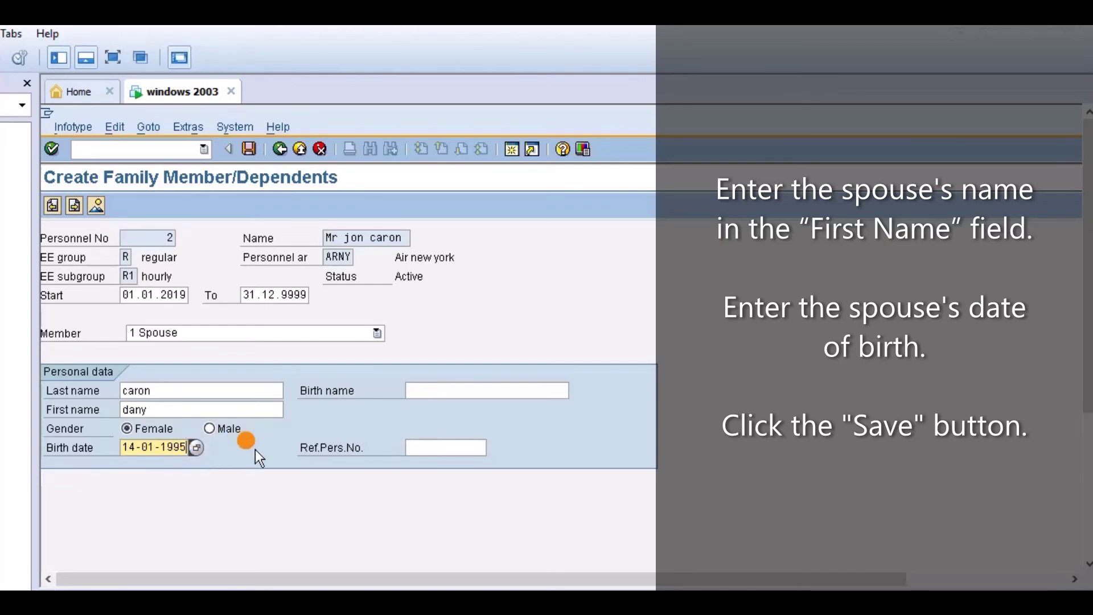
pyautogui.click(250, 148)
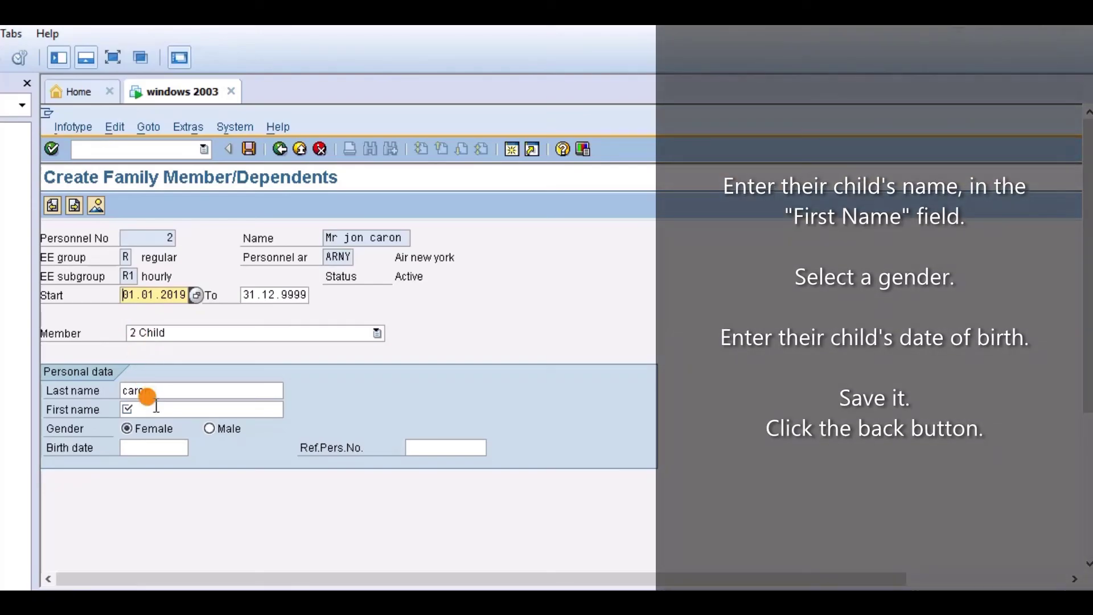
pyautogui.click(156, 408)
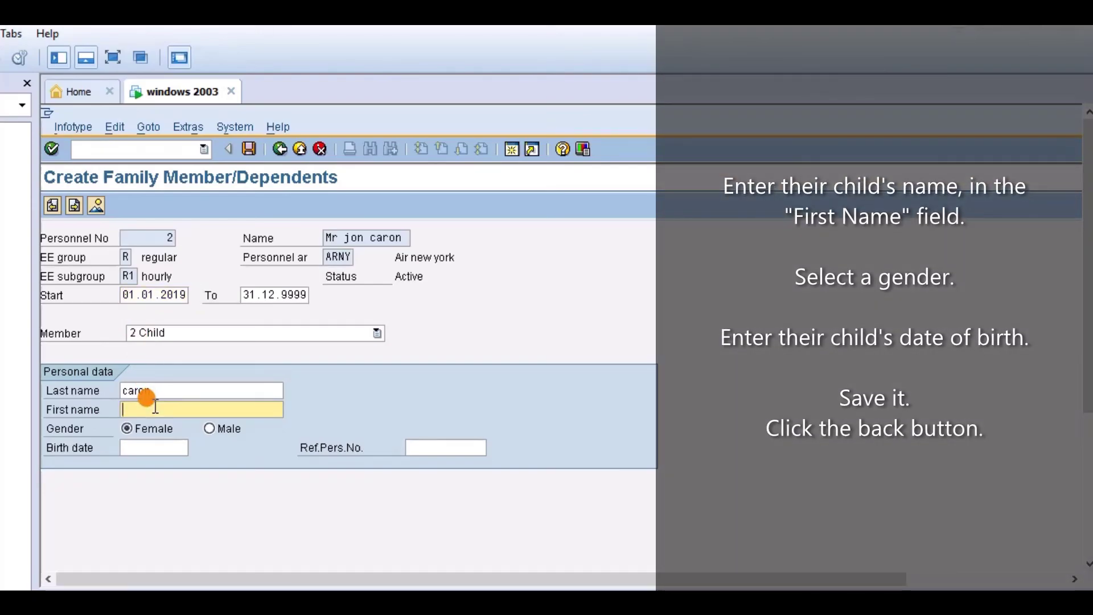
pyautogui.write('jay')
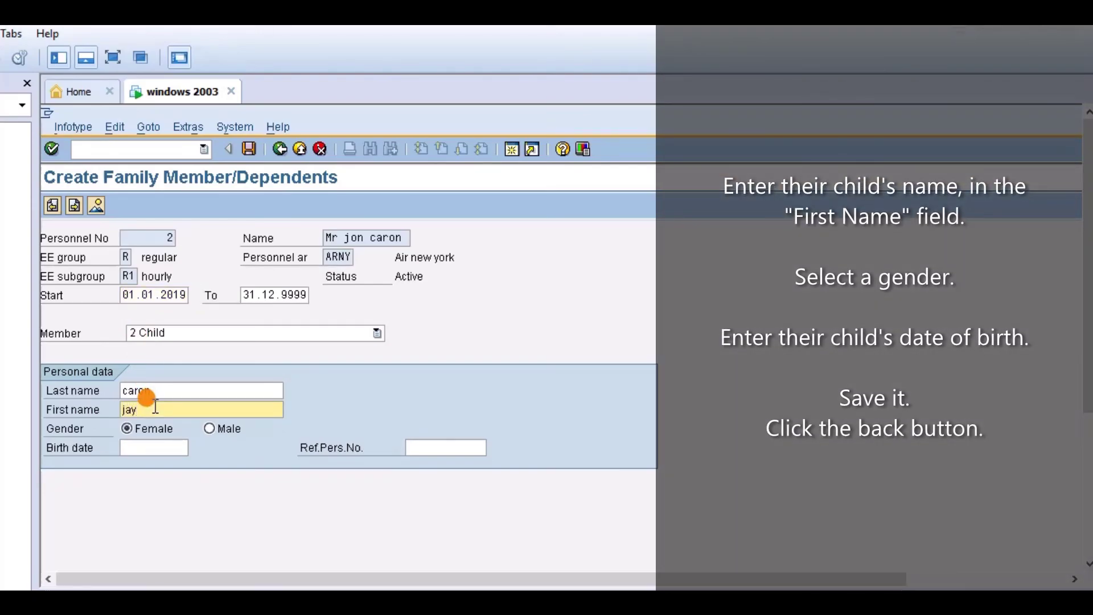
pyautogui.click(210, 431)
pyautogui.click(171, 447)
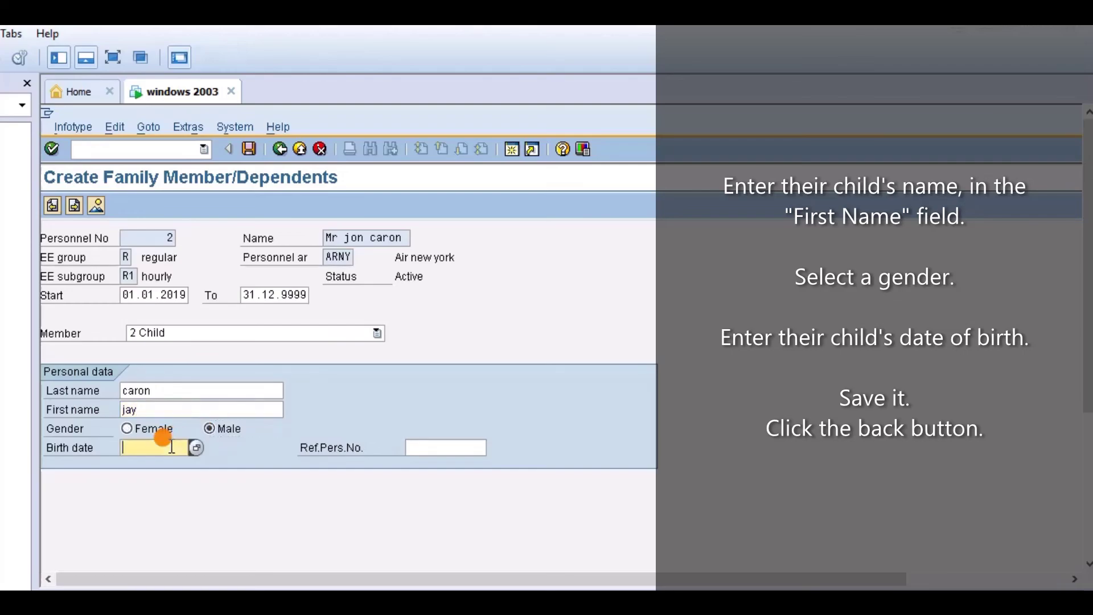
pyautogui.write('12-04-2017')
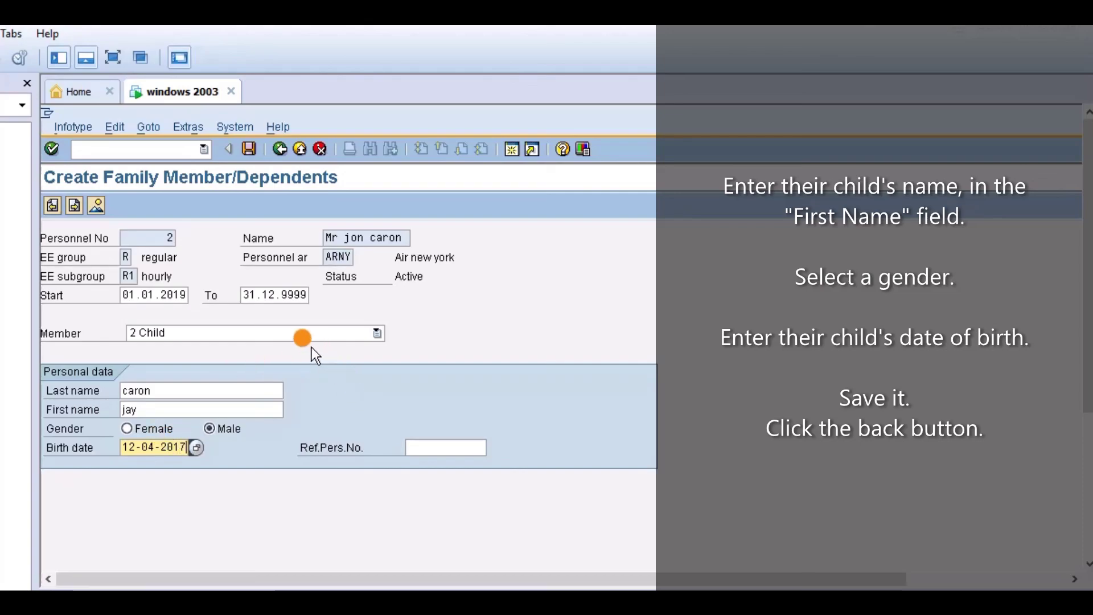
pyautogui.click(248, 150)
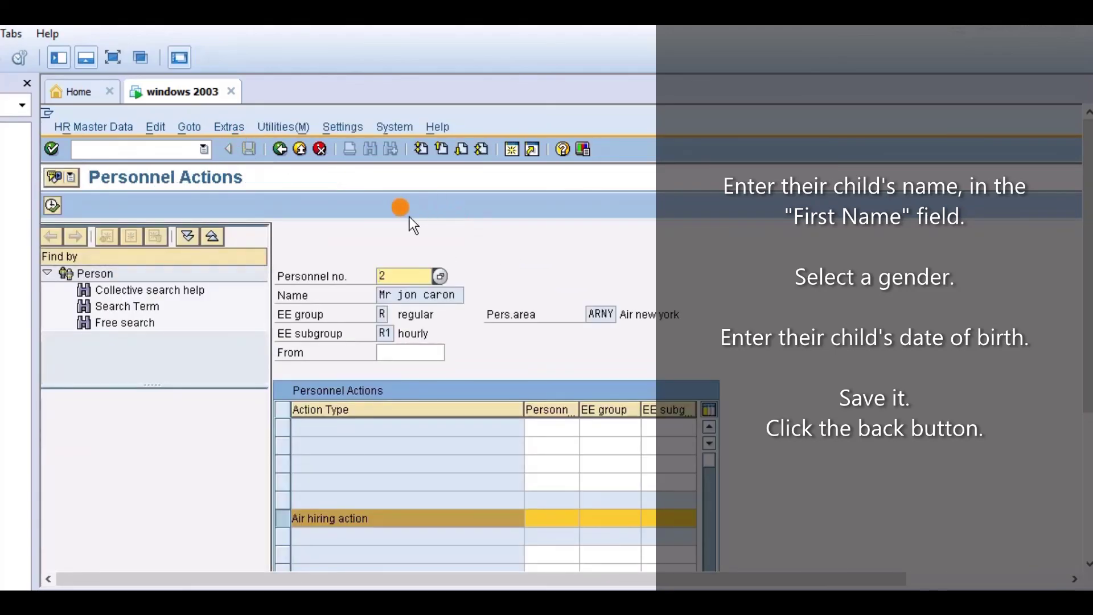
pyautogui.click(277, 156)
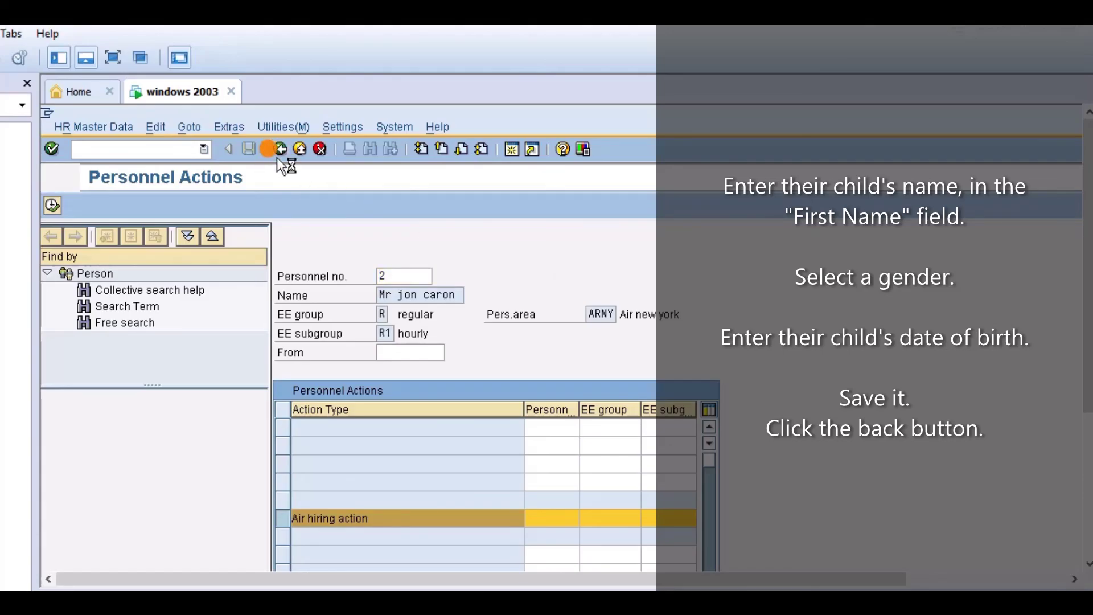